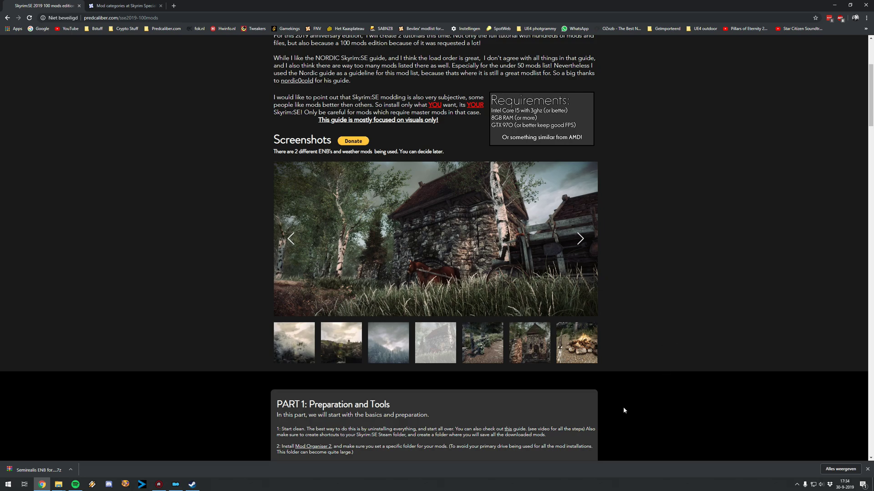
Look over the guide's mod lists and show the snowy forest picture in its Screenshots gallery.
scroll(339, 405, "down", 20)
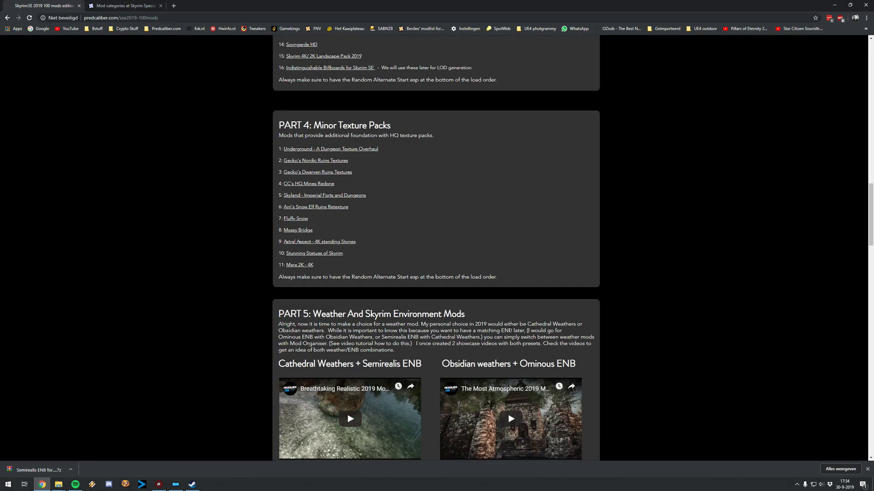
scroll(507, 263, "down", 2)
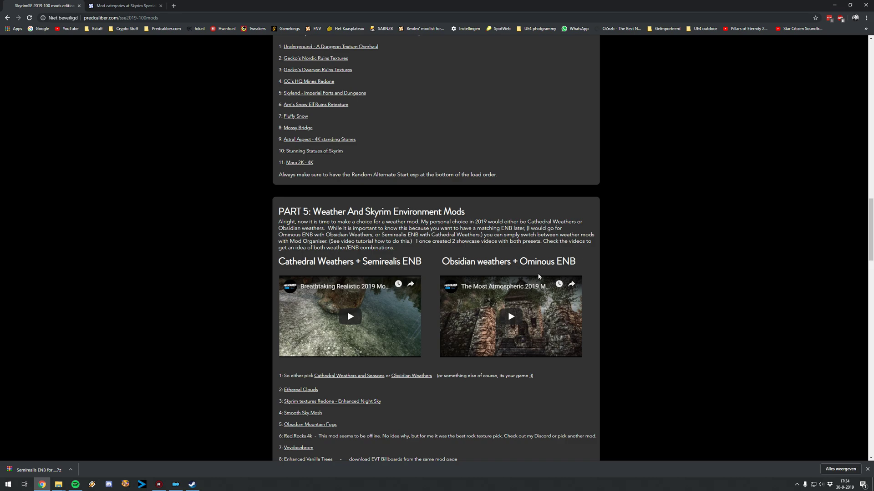
scroll(309, 351, "up", 20)
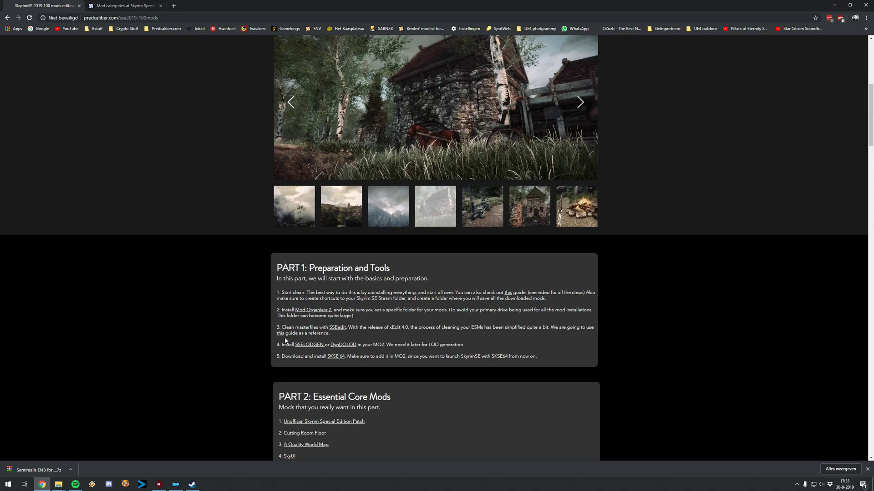
scroll(286, 340, "up", 3)
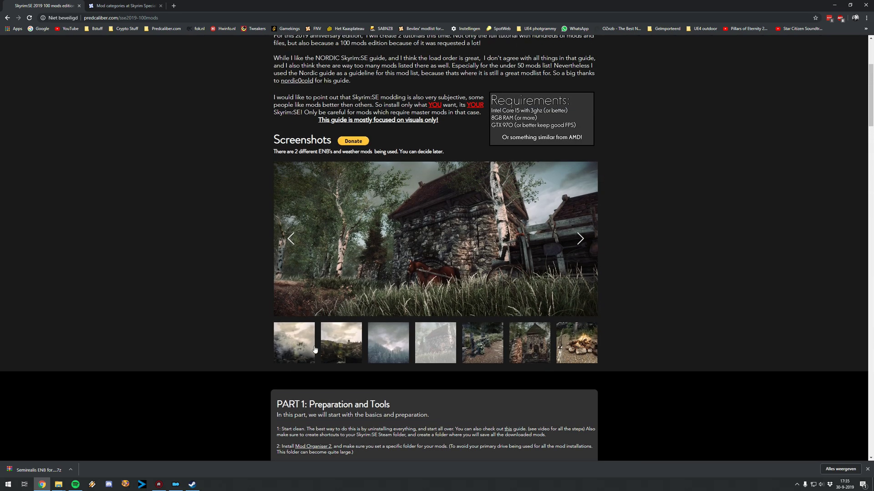
left_click(495, 347)
left_click(376, 350)
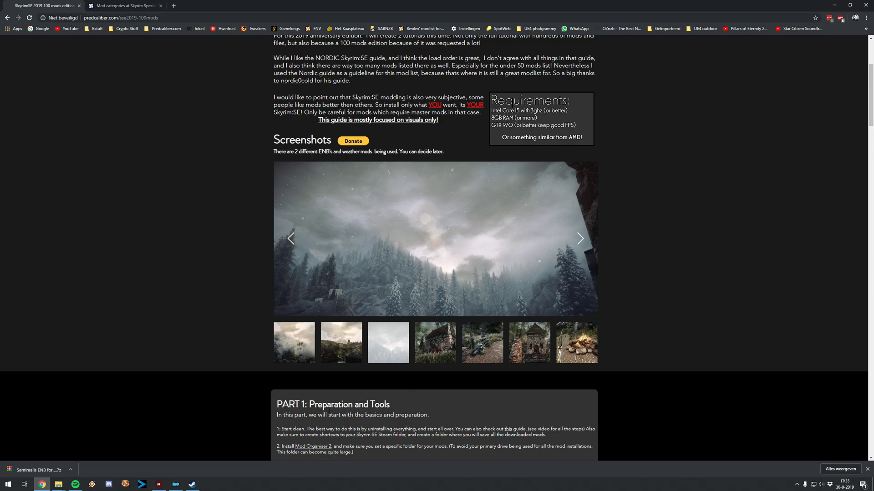
Review Part 5: Weather And Skyrim Environment Mods in the guide, including both weather and ENB combinations.
scroll(352, 409, "down", 3)
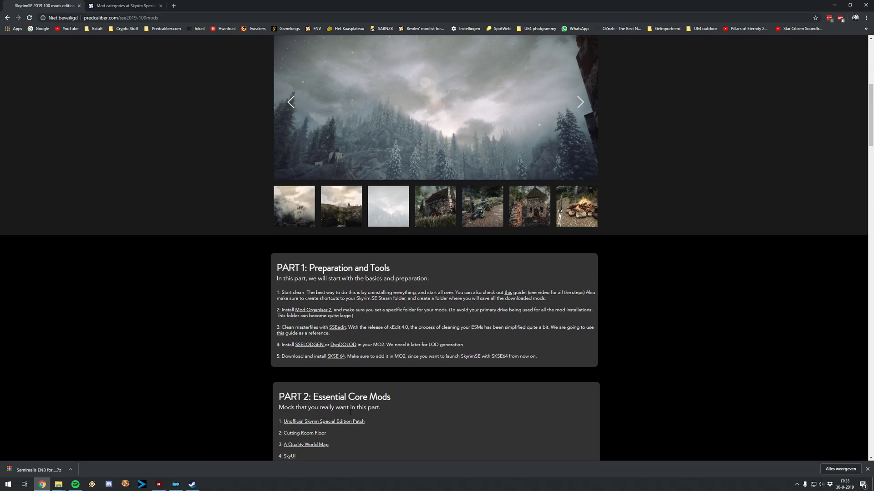
scroll(350, 391, "down", 20)
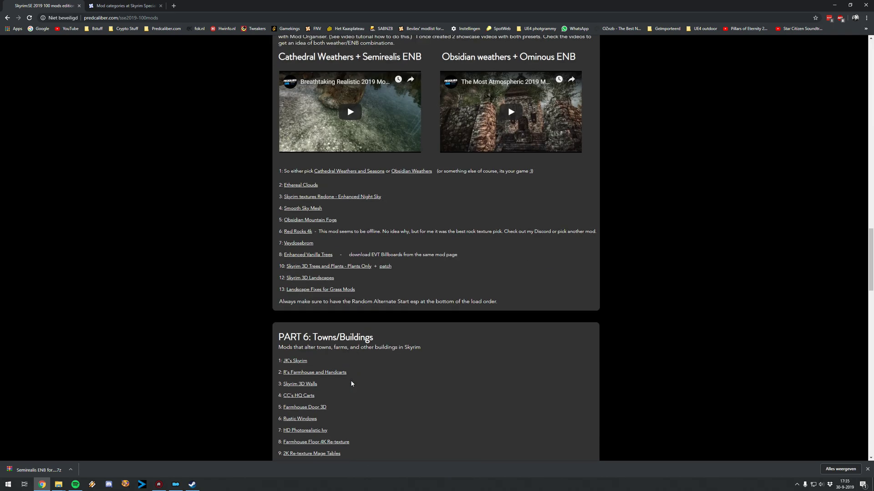
scroll(353, 383, "up", 2)
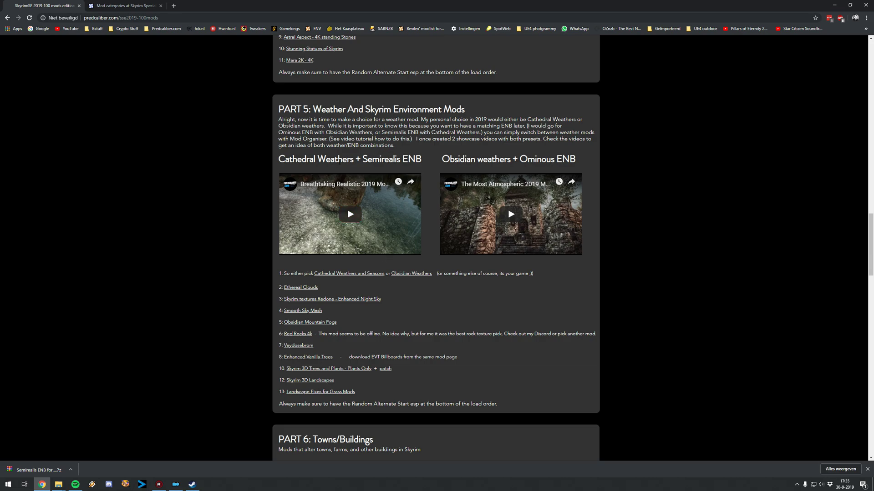
scroll(436, 248, "up", 2)
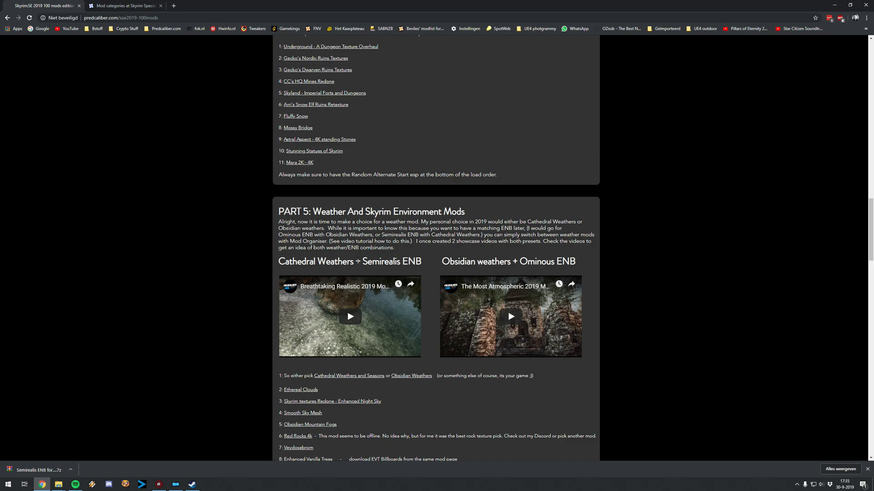
Sort the Presets - ENB category on Nexus Mods by endorsements.
left_click(131, 4)
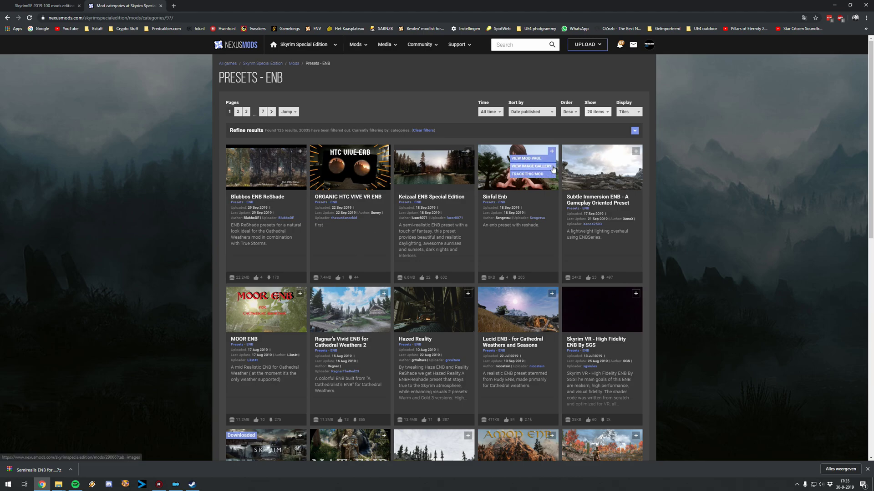
left_click(524, 112)
left_click(520, 140)
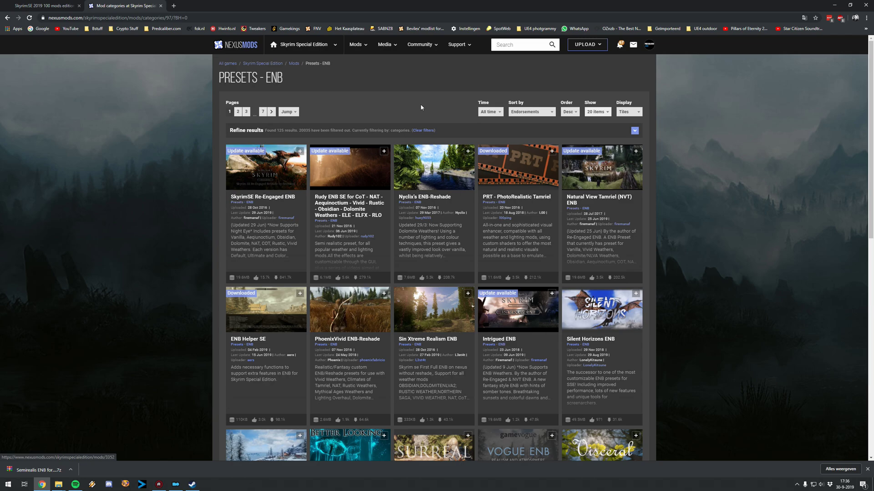
From Part 5 of the guide, open the Cathedral Weathers and Seasons mod page in a new browser tab and show it.
left_click(74, 3)
scroll(372, 271, "down", 2)
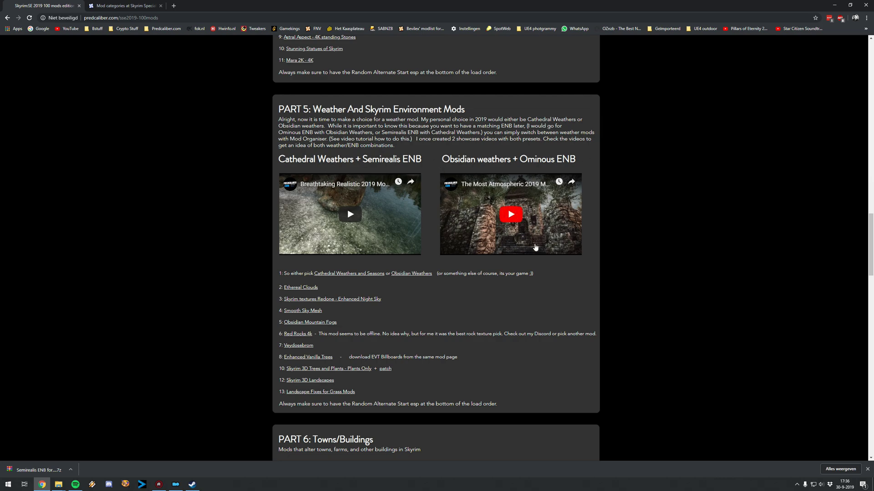
scroll(386, 250, "down", 2)
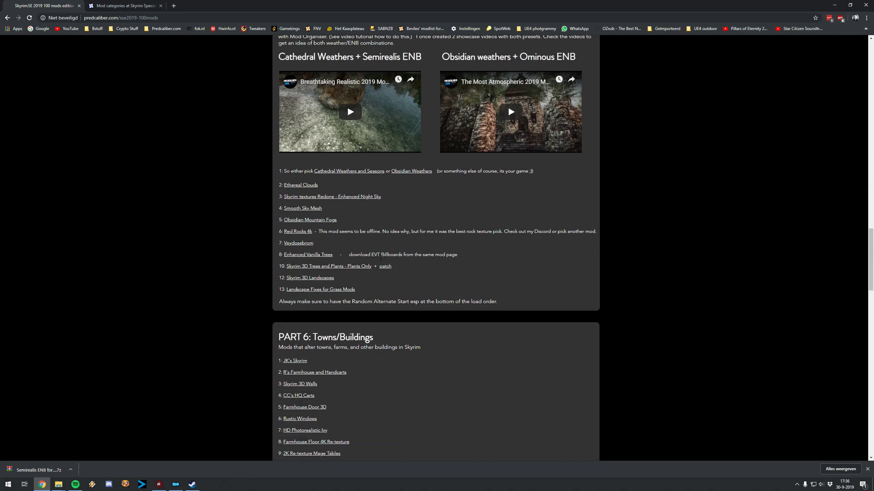
scroll(380, 259, "up", 2)
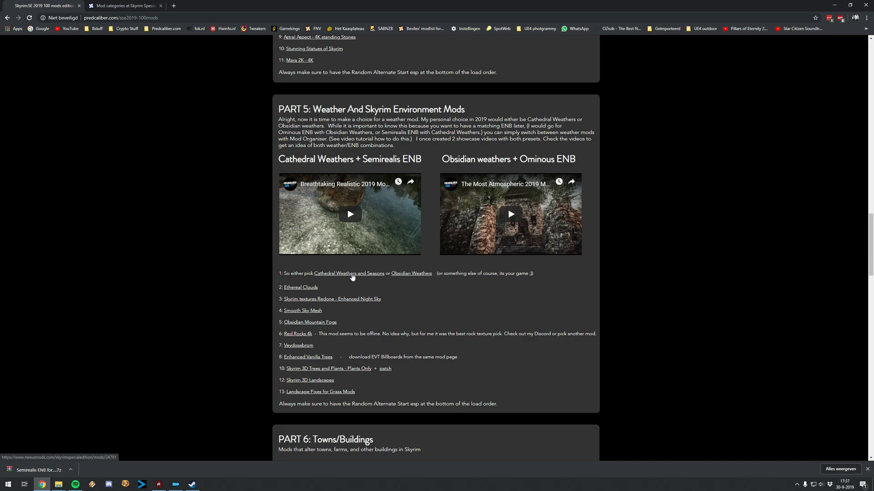
right_click(356, 276)
left_click(369, 279)
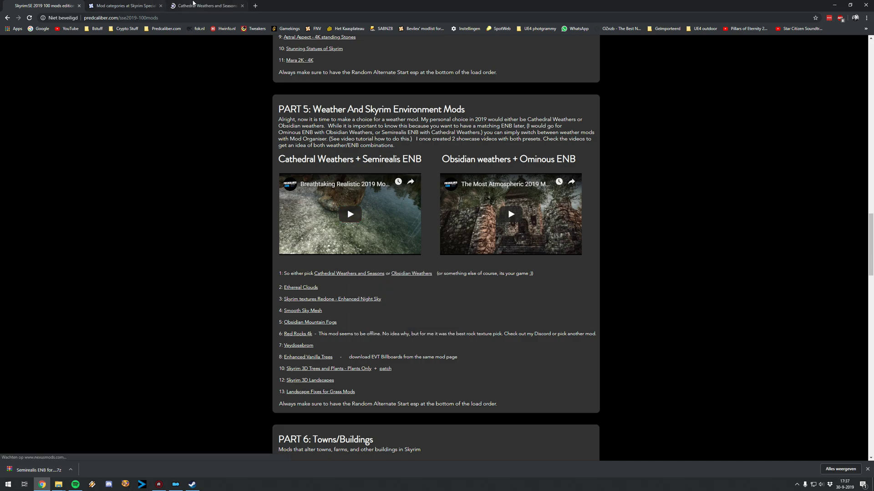
key("ctrl+3")
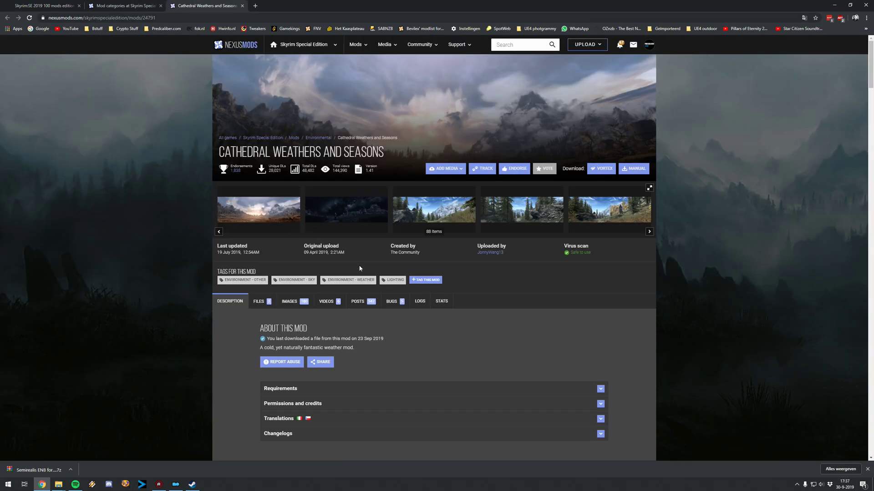
Examine the main and optional files offered for Cathedral Weathers and Seasons.
left_click(259, 302)
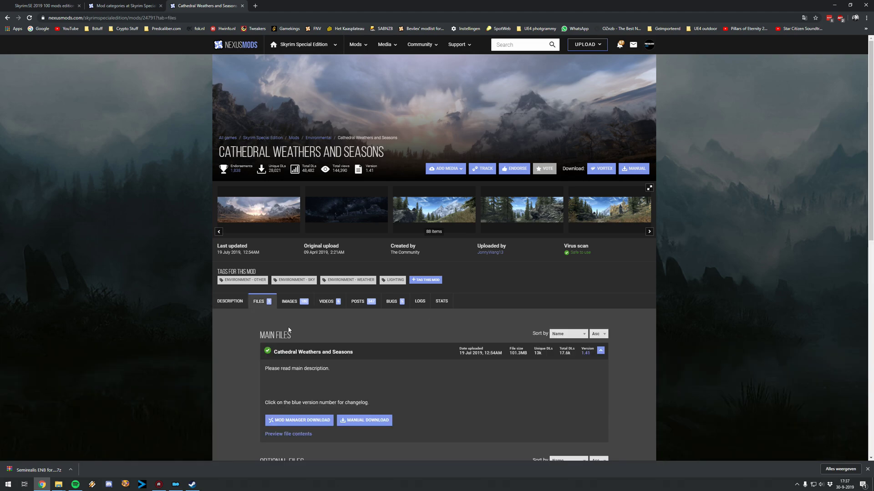
scroll(364, 332, "down", 3)
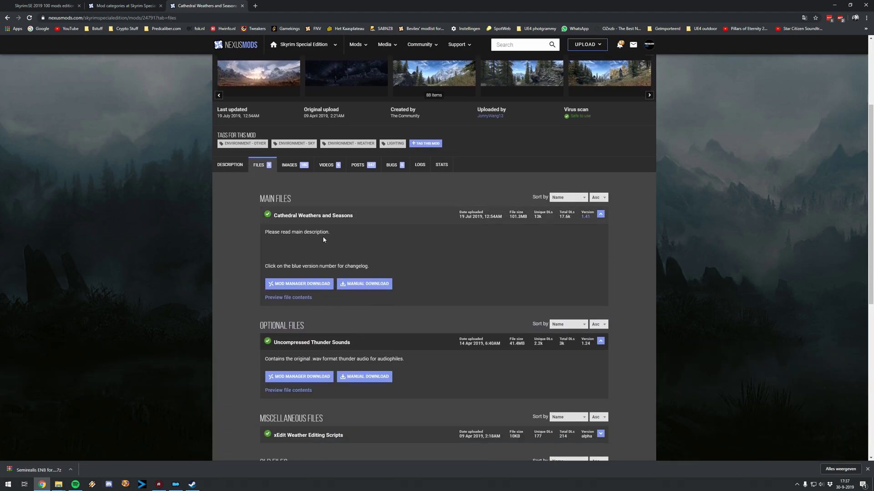
scroll(342, 300, "up", 3)
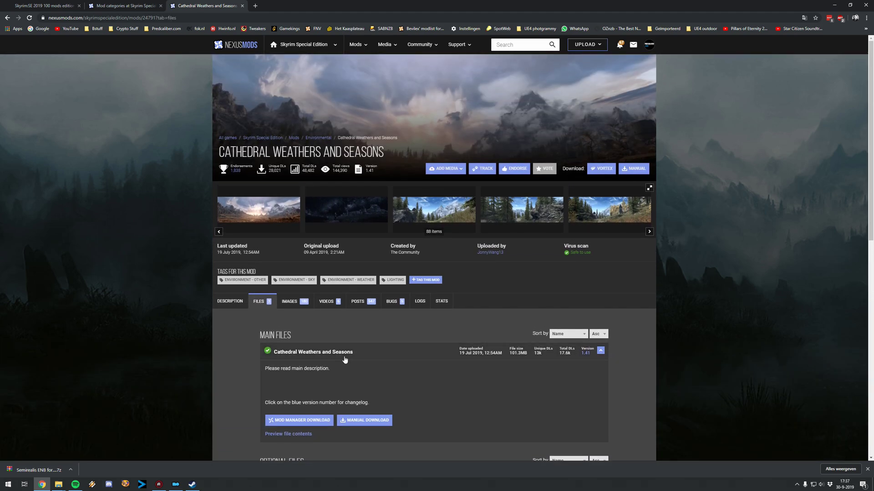
Return to the 100 mods guide and examine its ENB Section for the required downloads.
left_click(132, 6)
left_click(69, 5)
scroll(357, 351, "down", 20)
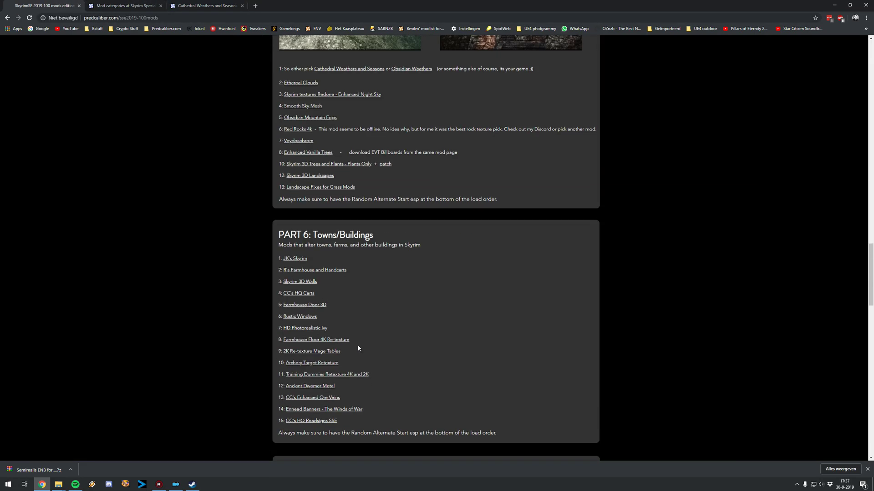
scroll(358, 348, "down", 2)
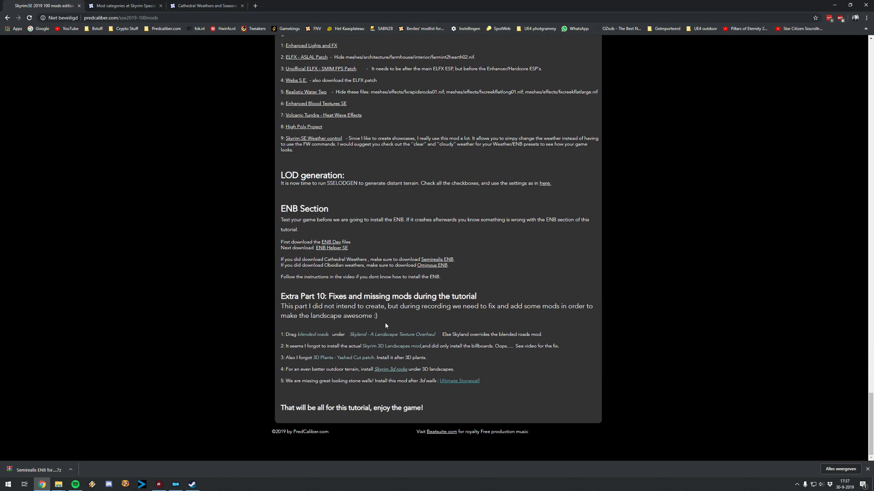
scroll(385, 325, "up", 1)
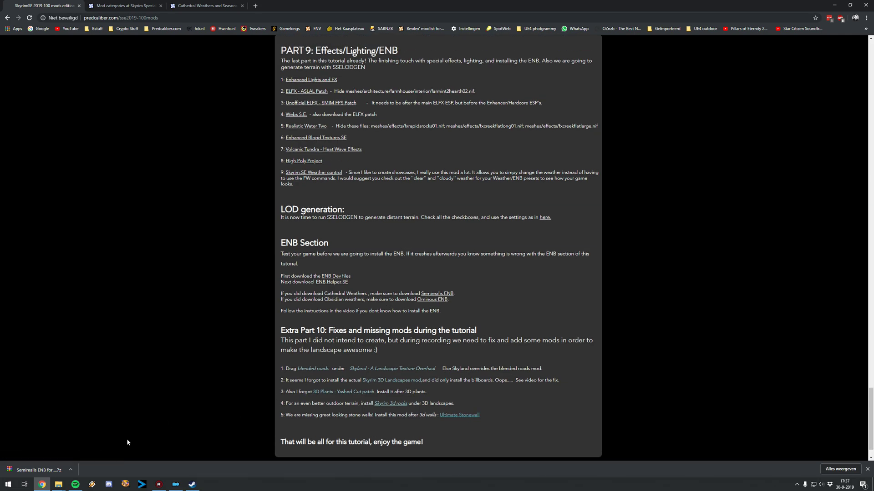
Switch to File Explorer and inspect the "09 lights and ENB" and "10 Life after the tutorial" folders, ending in the latter.
left_click(60, 487)
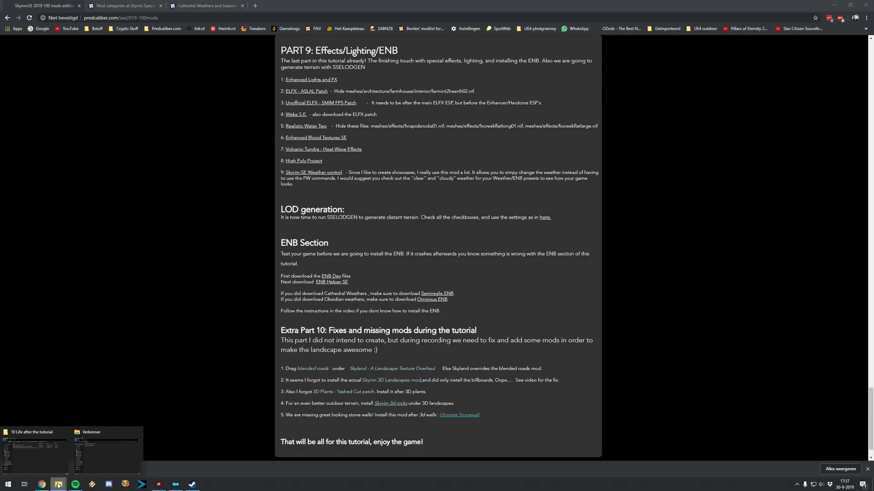
left_click(44, 455)
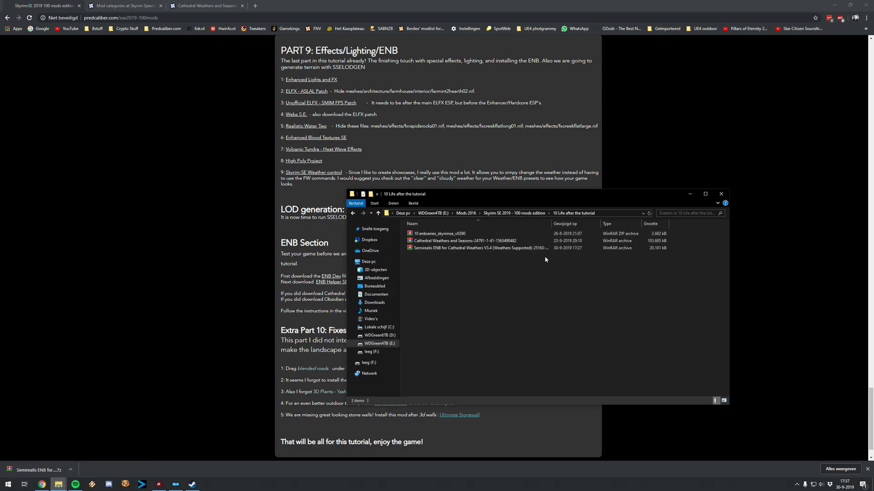
left_click(540, 215)
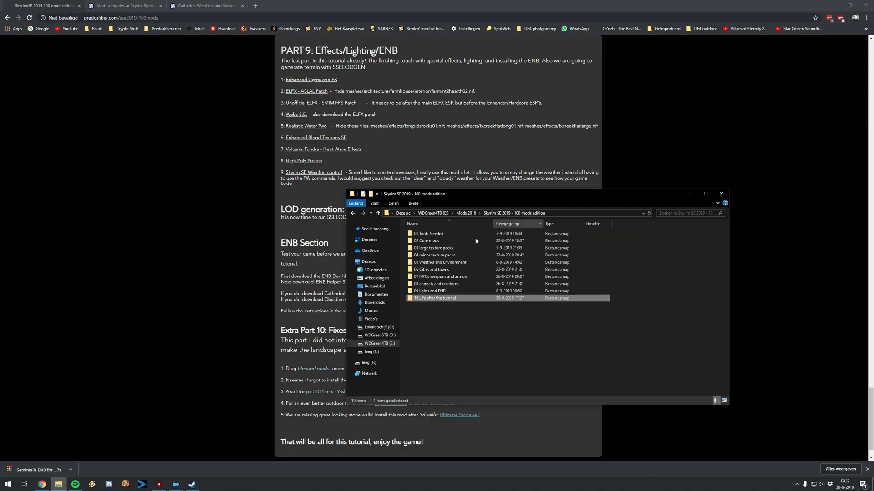
double_click(433, 299)
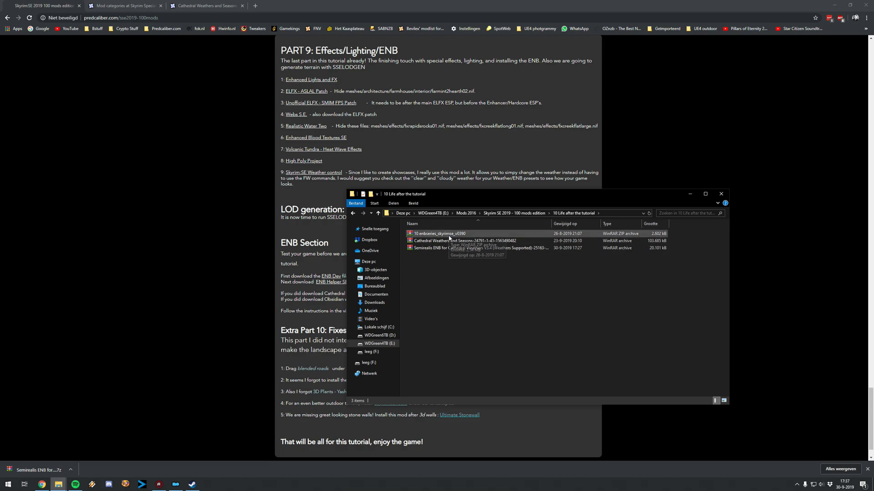
left_click(526, 213)
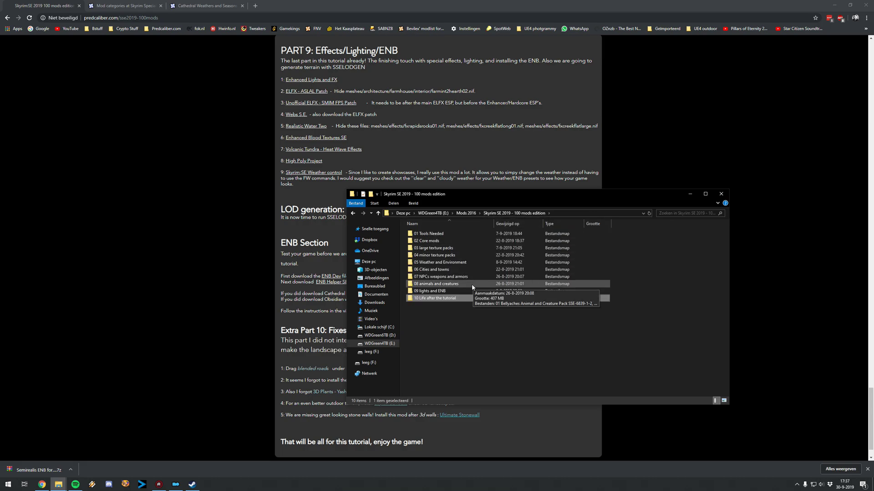
double_click(441, 291)
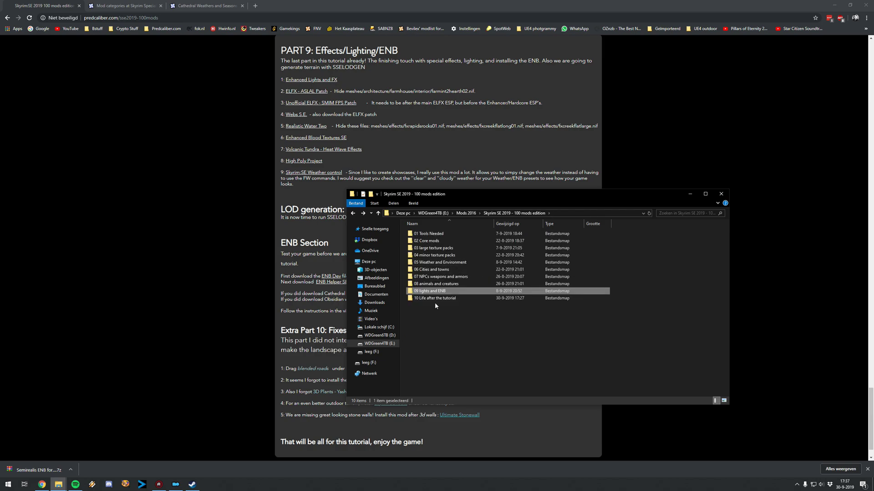
key("BackSpace")
double_click(435, 299)
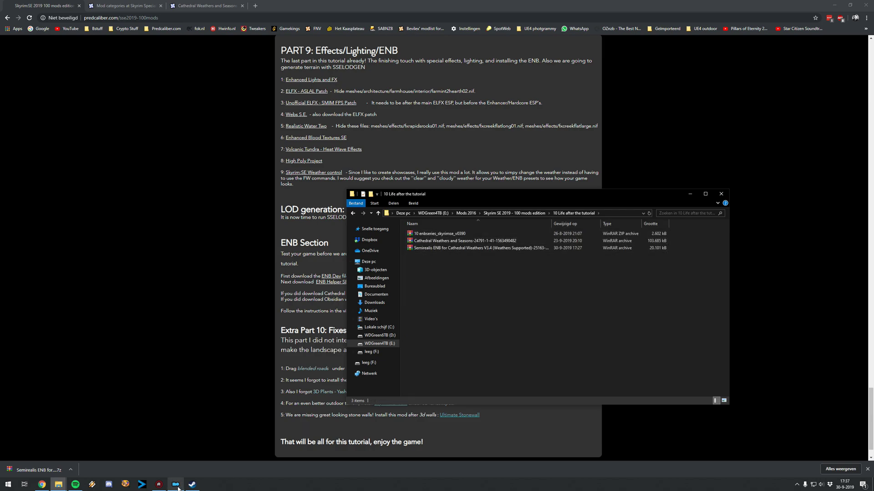
Switch to Mod Organizer and filter the installed mod list by "weather".
mouse_move(178, 488)
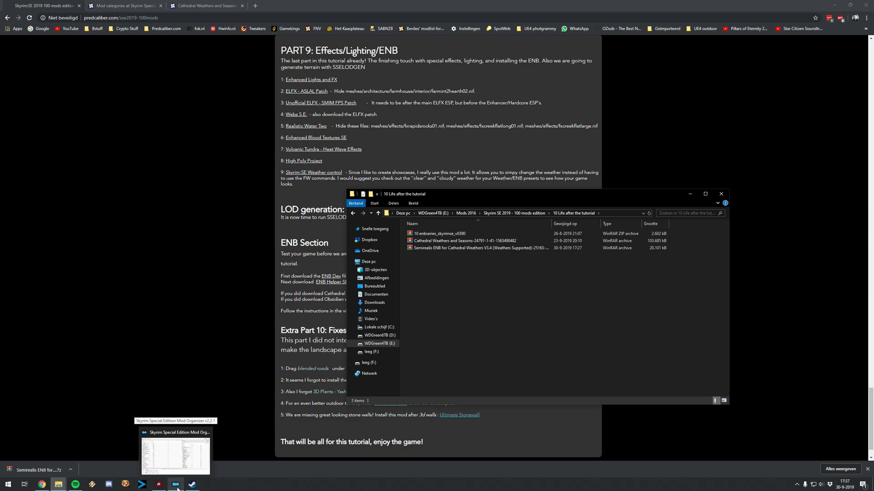
left_click(178, 486)
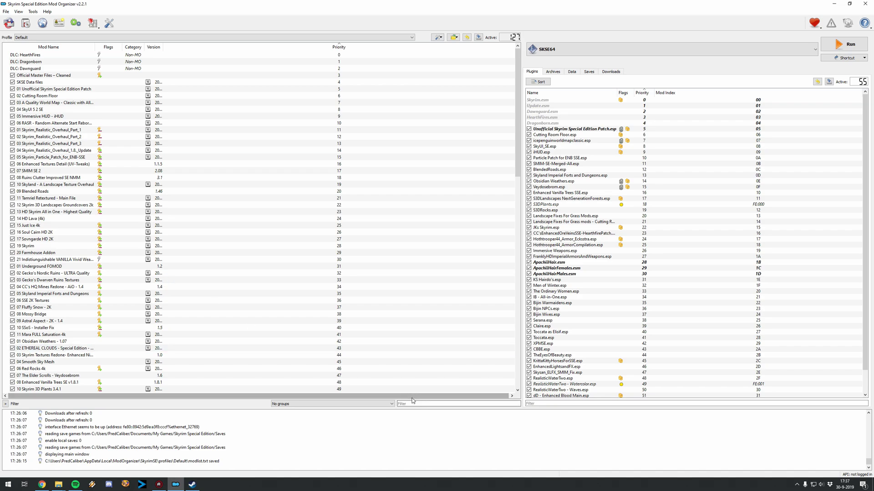
left_click(412, 402)
type("weather")
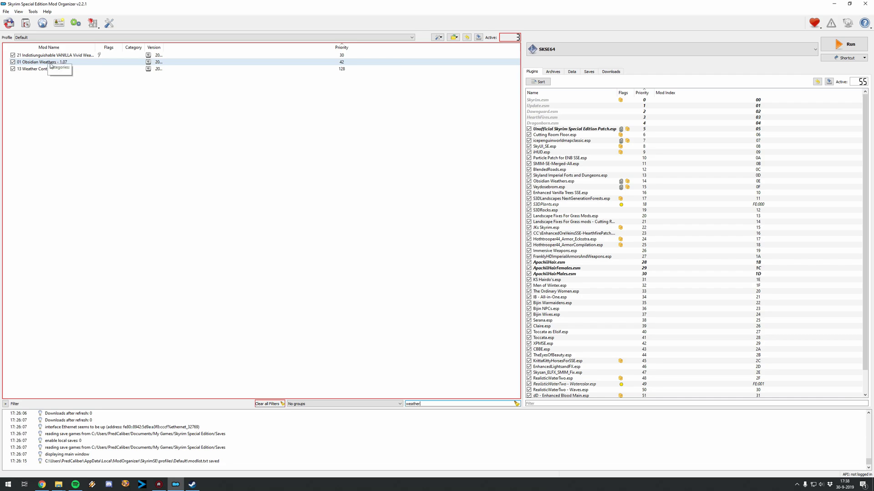
Disable and re-enable the mod "01 Obsidian Weathers - 1.07" and open its information window.
left_click(12, 62)
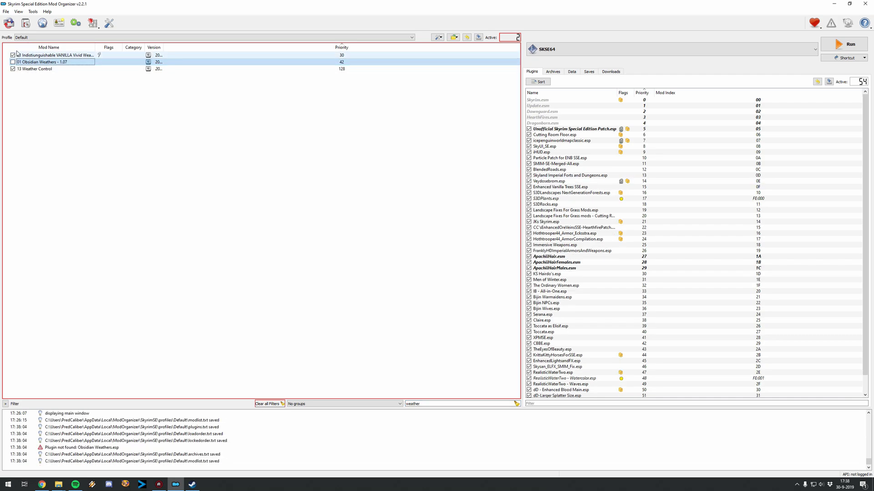
left_click(13, 62)
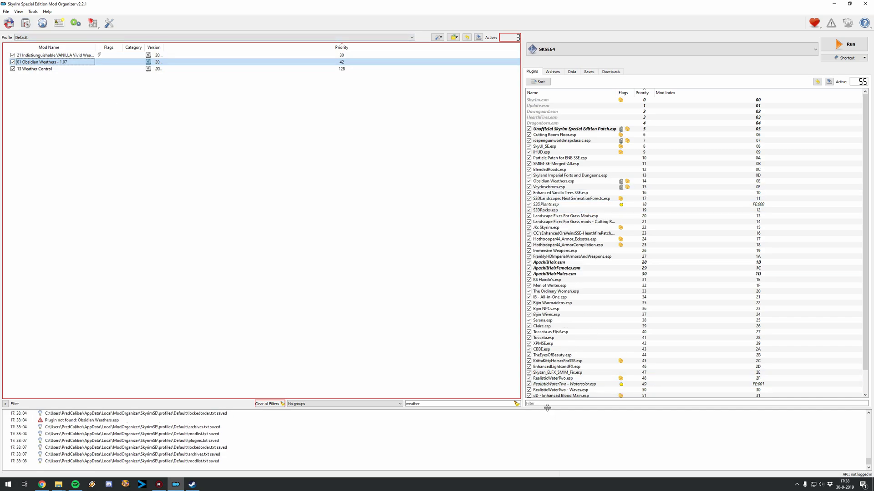
double_click(55, 63)
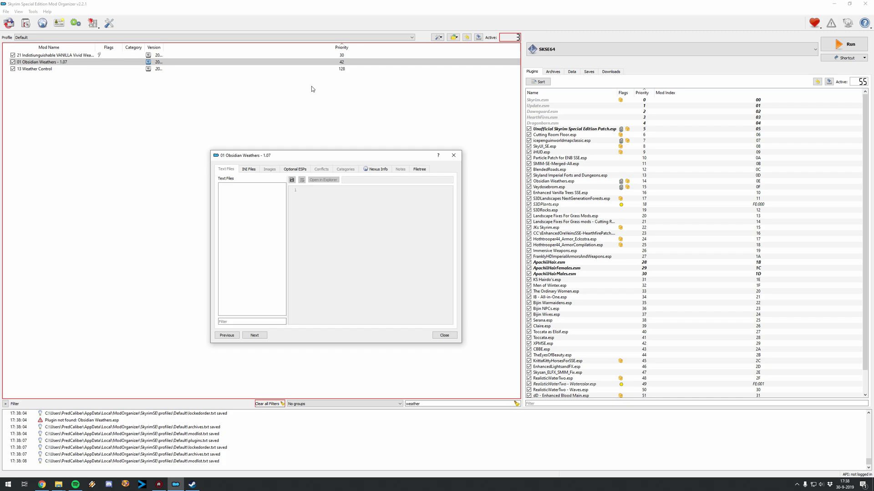
Inspect the file tree of "01 Obsidian Weathers - 1.07", and look up its plugin by filtering the plugin list with "ob" before clearing that filter.
left_click(419, 169)
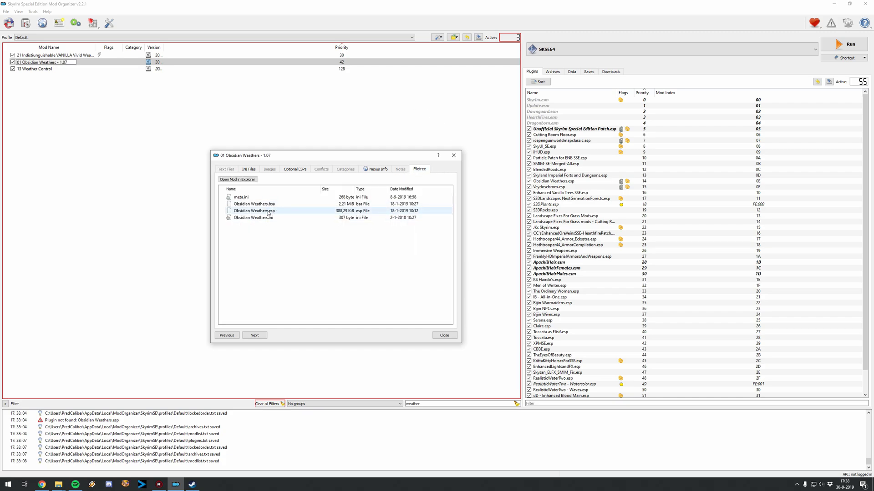
left_click(453, 155)
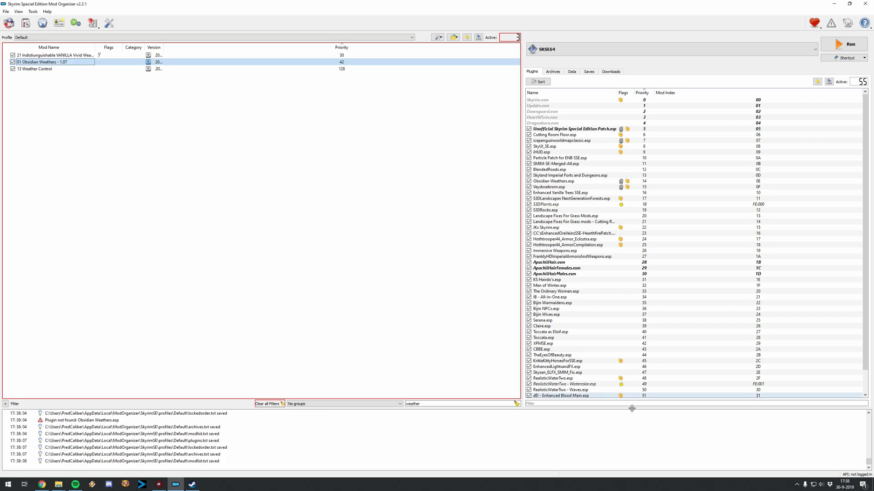
left_click(549, 403)
type("ob")
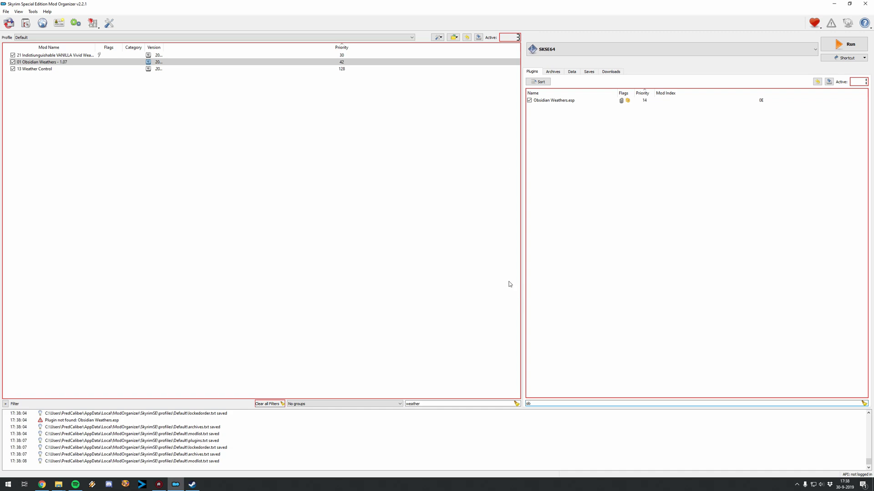
key("BackSpace")
key("BackSpace")
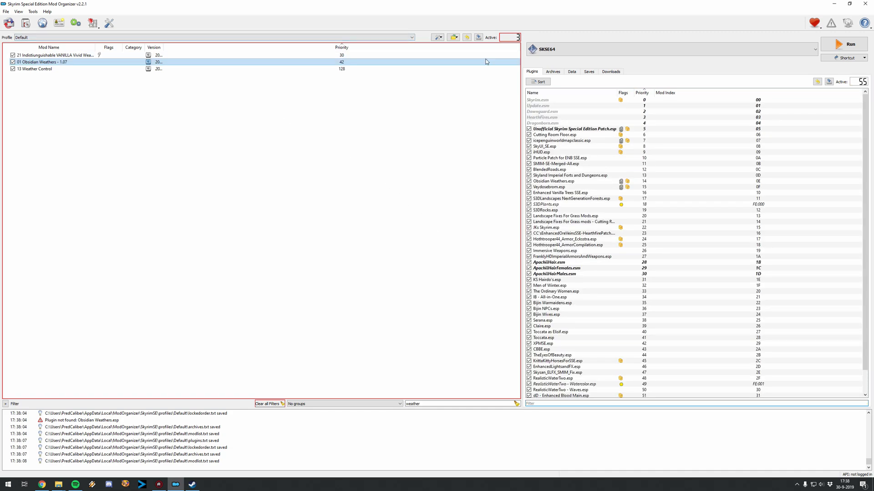
Clear the "weather" filter from the installed mod list.
left_click(431, 404)
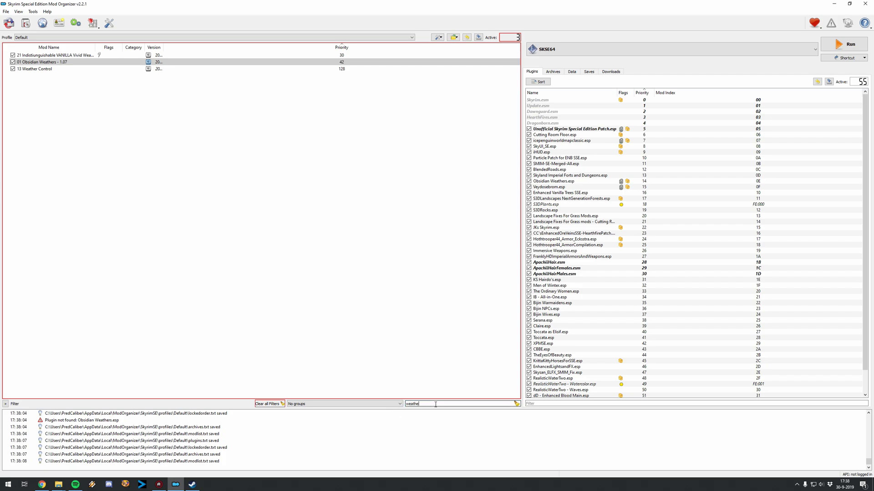
key("BackSpace")
key("BackSpace")
key("BackSpace")
key("BackSpace")
key("BackSpace")
key("BackSpace")
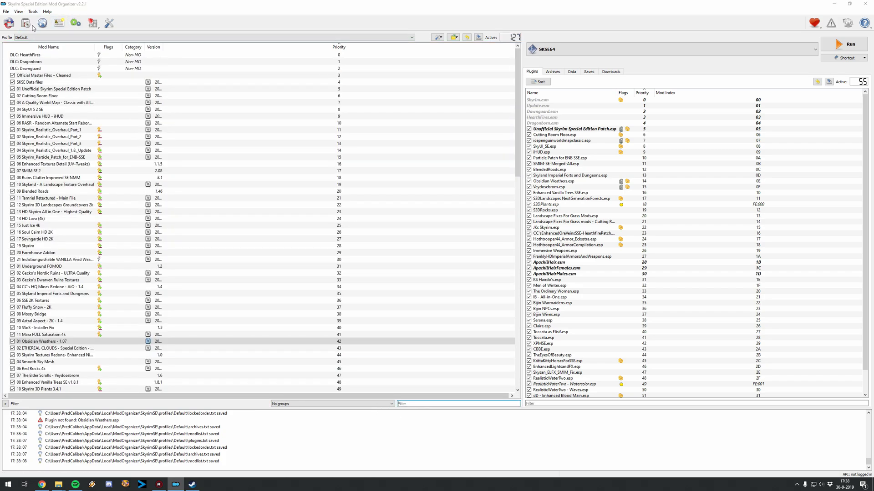
Start installing a mod from an archive and browse to "10 Life after the tutorial" inside the "Skyrim SE 2019 - 100 mods edition" desktop folder.
left_click(30, 26)
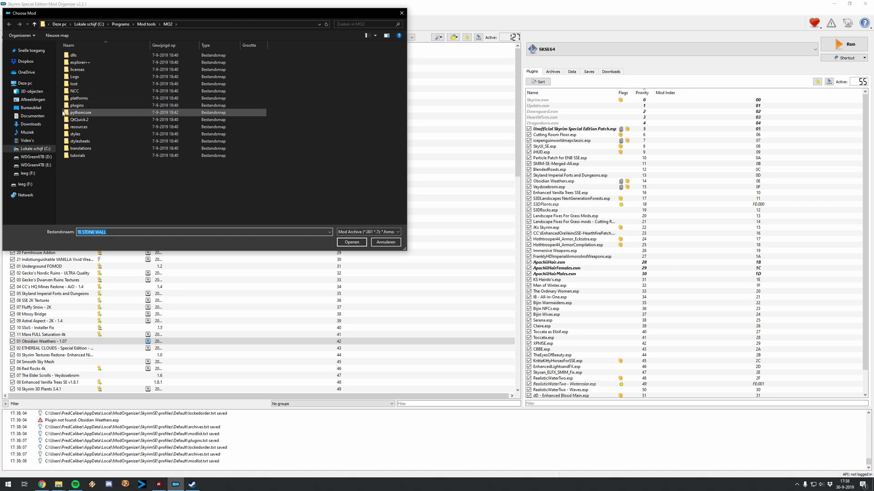
left_click(38, 108)
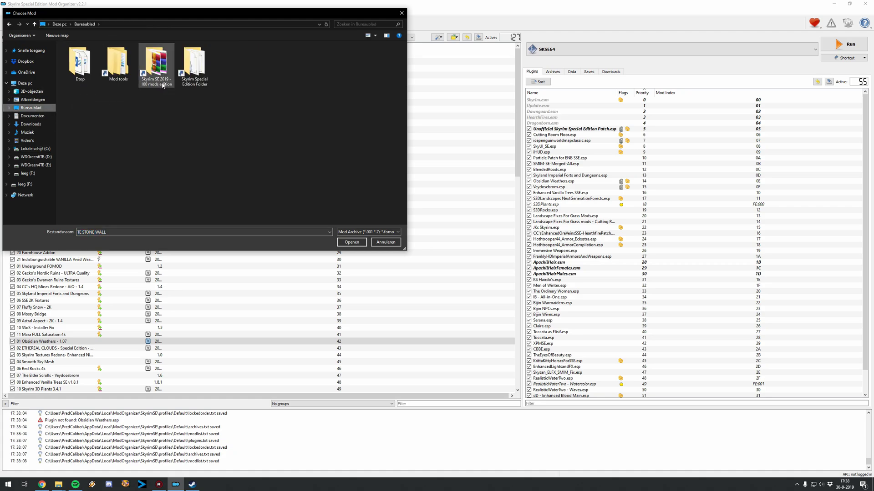
double_click(156, 64)
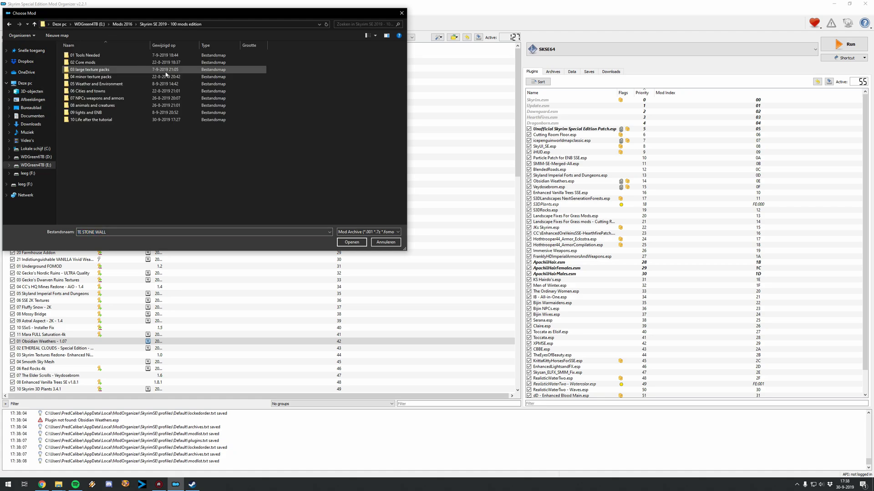
double_click(110, 121)
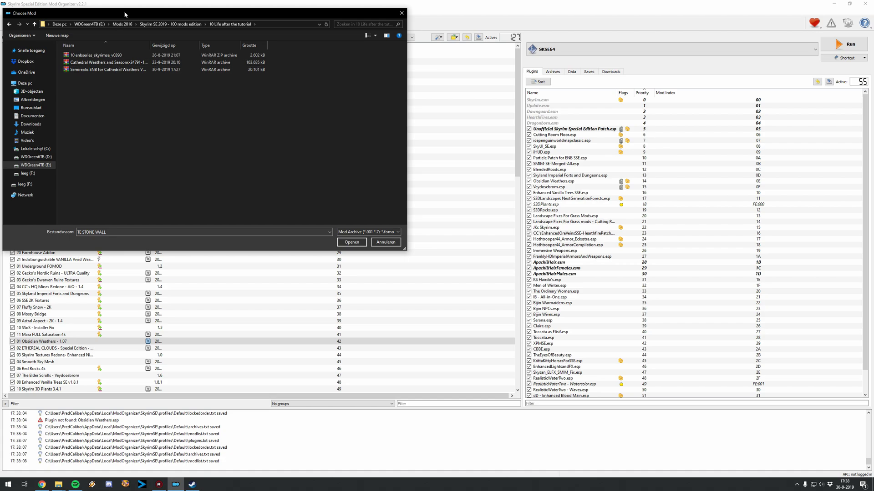
left_click_drag(124, 12, 358, 43)
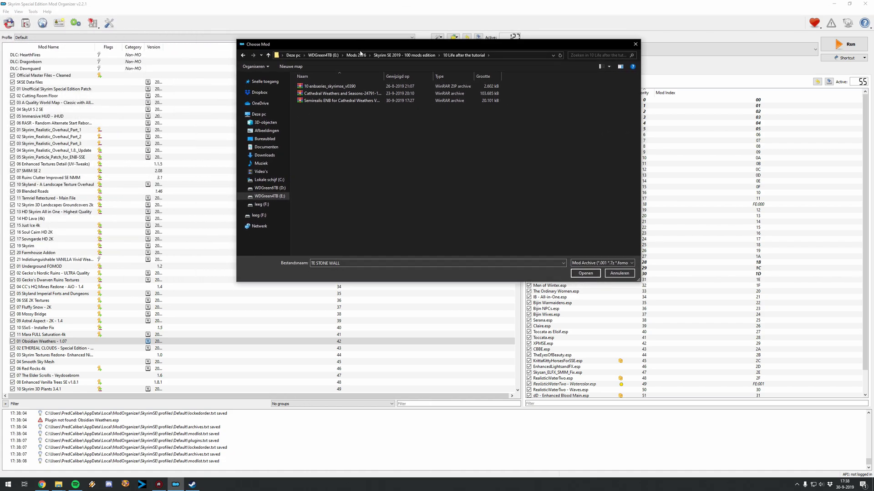
Install the Cathedral Weathers and Seasons archive through manual installation, accepting the suggested name and all its files.
left_click(356, 95)
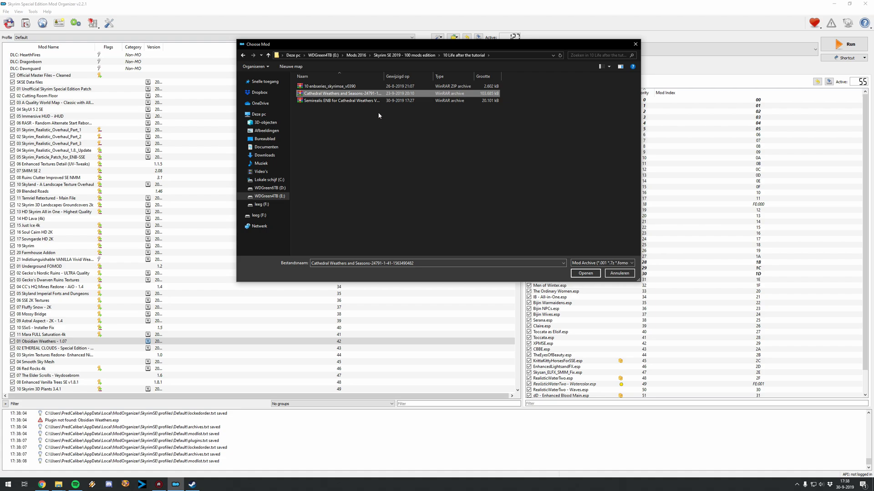
key("Return")
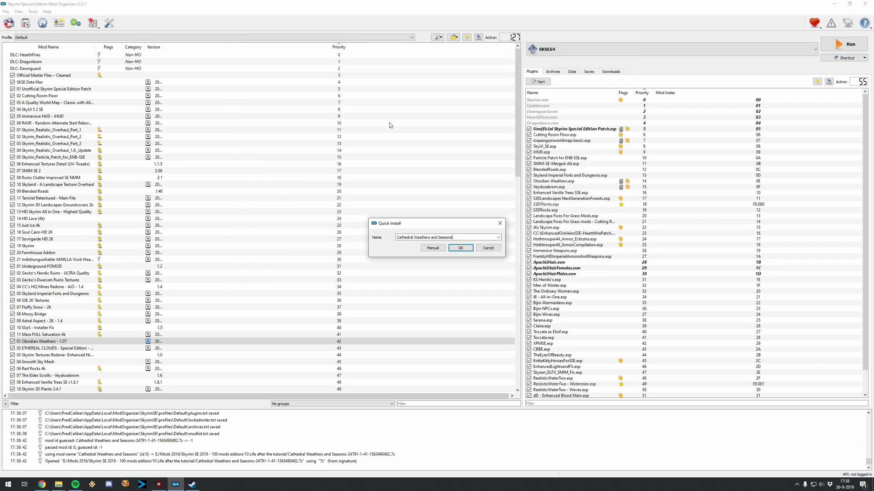
left_click(433, 248)
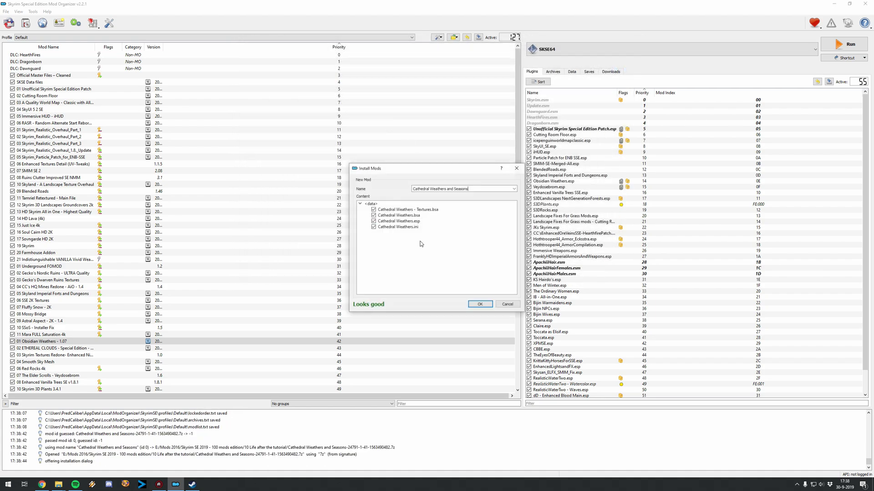
left_click(481, 306)
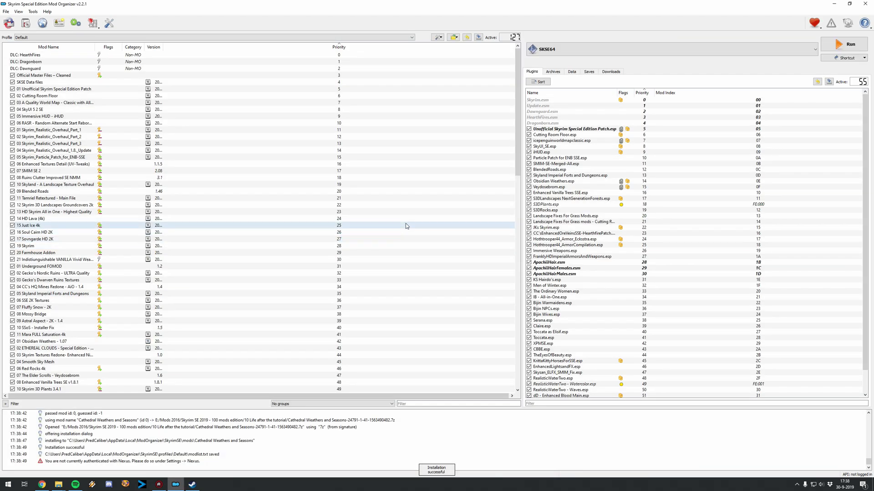
Find Cathedral Weathers and Seasons with the filter "weat", clear the filter and move the mod directly below "01 Obsidian Weathers - 1.07".
left_click(421, 403)
type("weat")
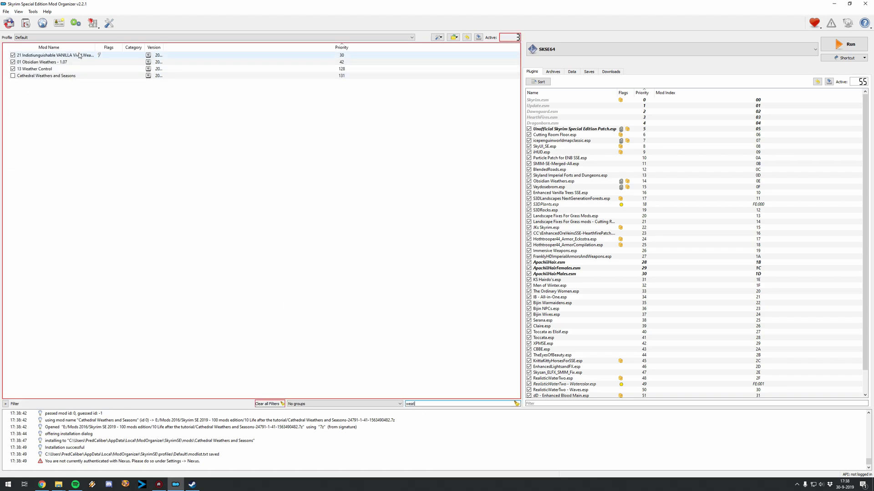
double_click(429, 403)
key("BackSpace")
scroll(210, 241, "down", 20)
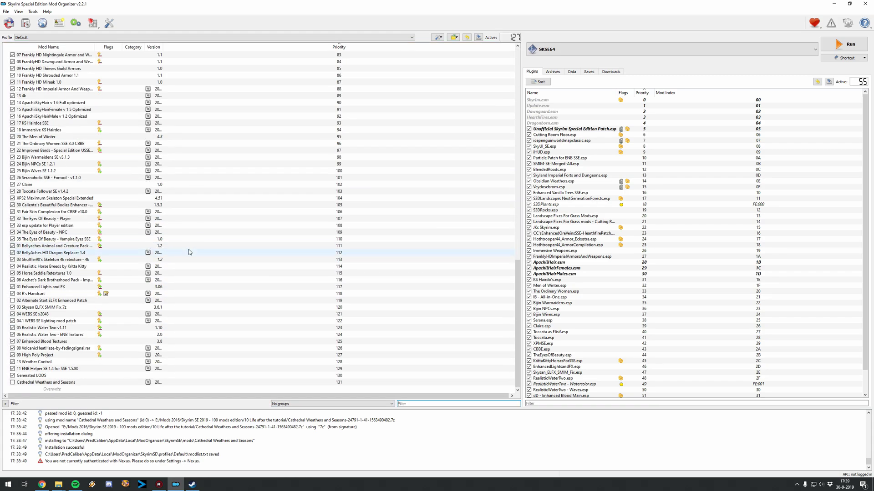
left_click_drag(52, 382, 48, 102)
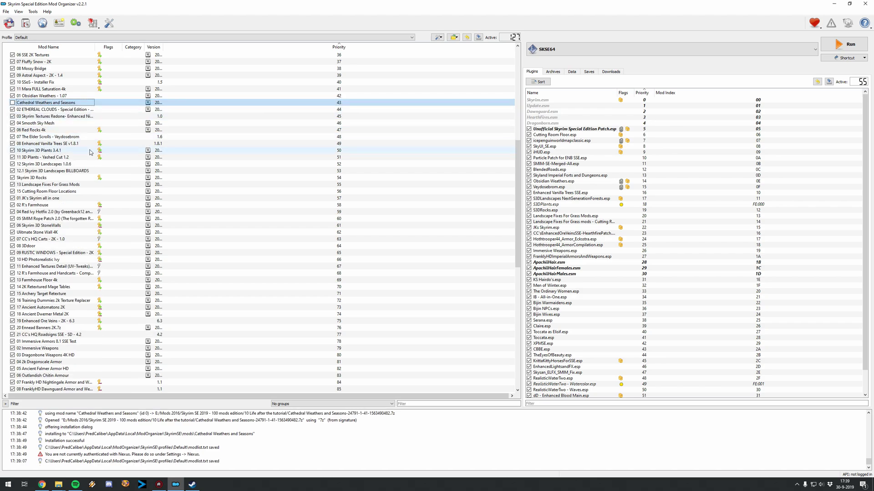
Enable the mod Cathedral Weathers and Seasons and inspect its file tree.
left_click(12, 103)
double_click(75, 104)
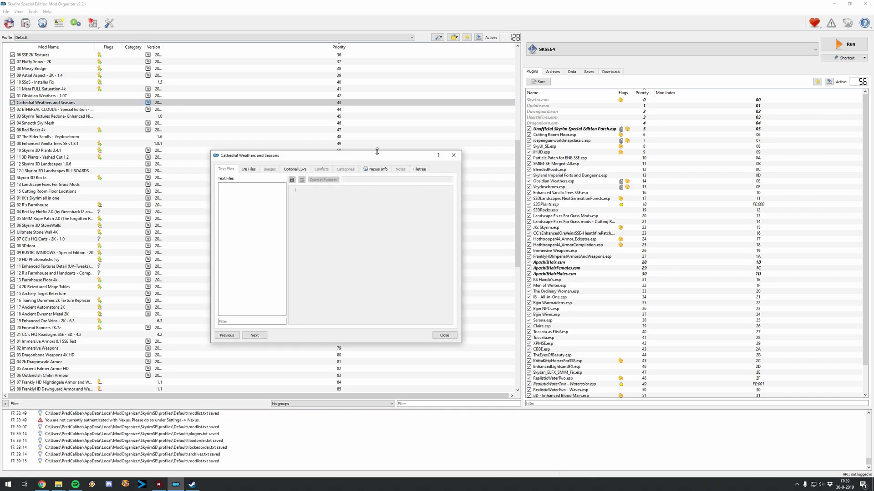
left_click(418, 171)
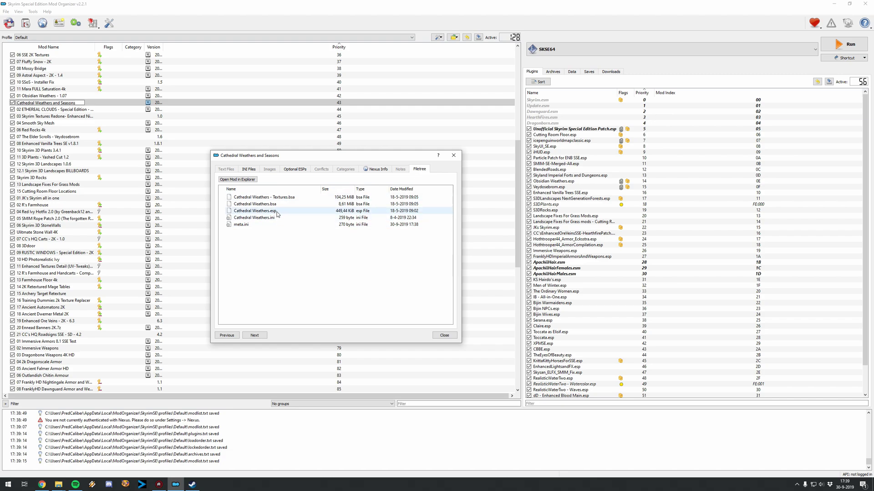
left_click(453, 155)
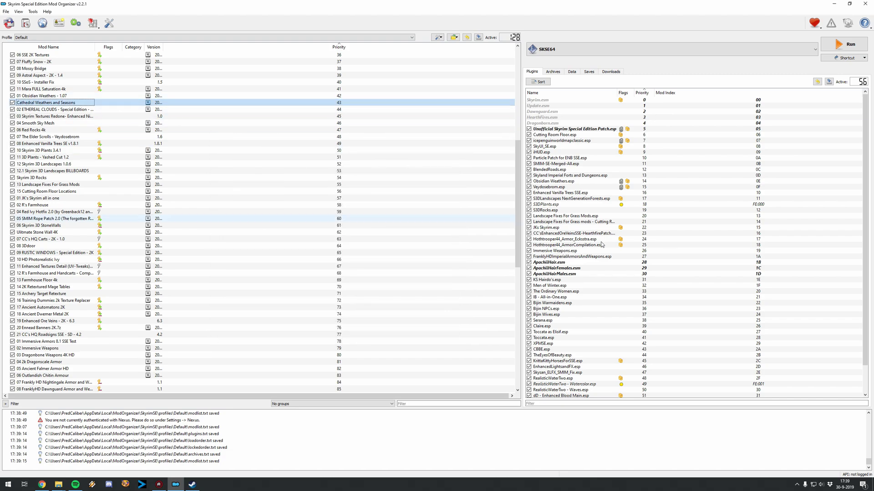
Find the weather plugins with the filter "weath", clear it and move "Cathedral Weathers.esp" directly below "Obsidian Weathers.esp" in the plugin order.
left_click(552, 405)
type("weat")
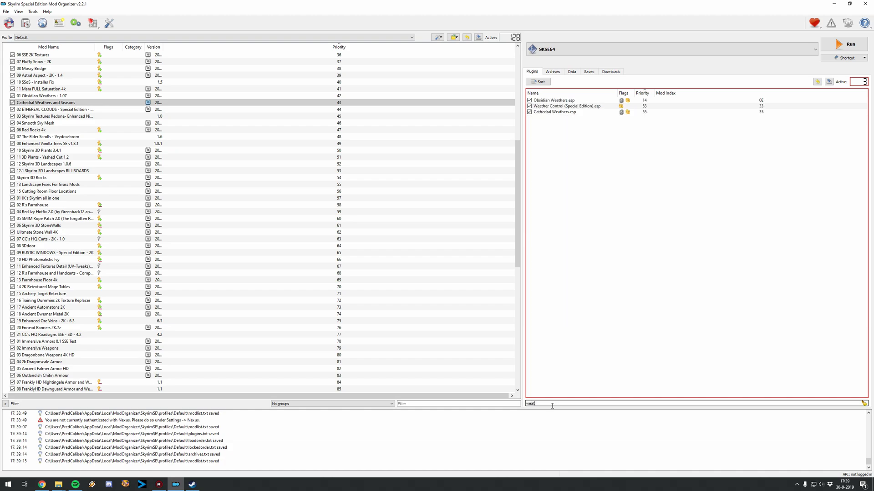
key("BackSpace")
key("BackSpace")
key("BackSpace")
key("BackSpace")
key("BackSpace")
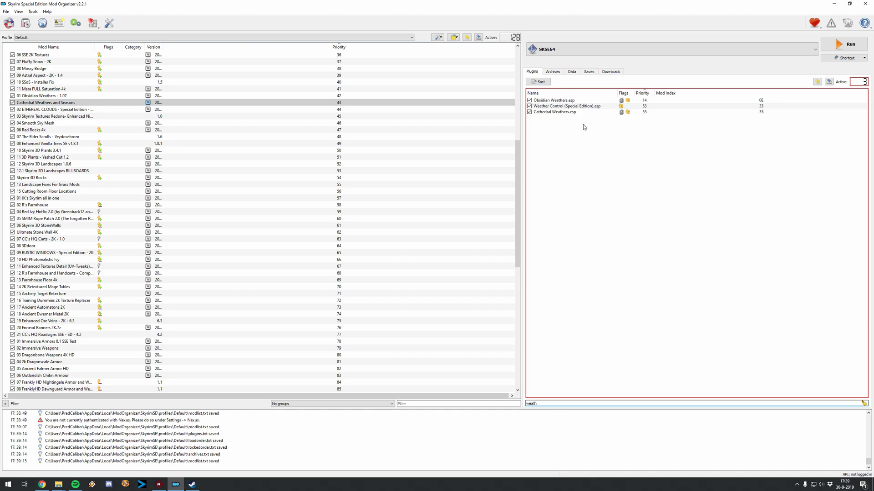
scroll(597, 218, "down", 2)
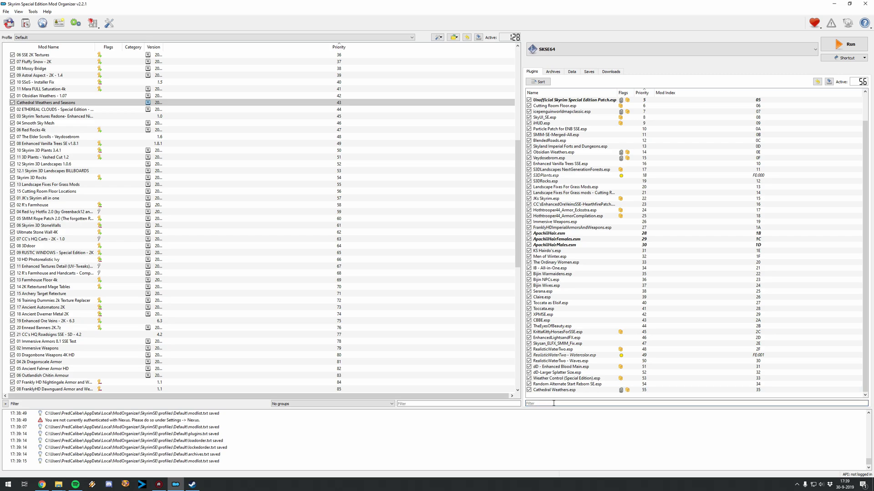
left_click_drag(554, 390, 561, 165)
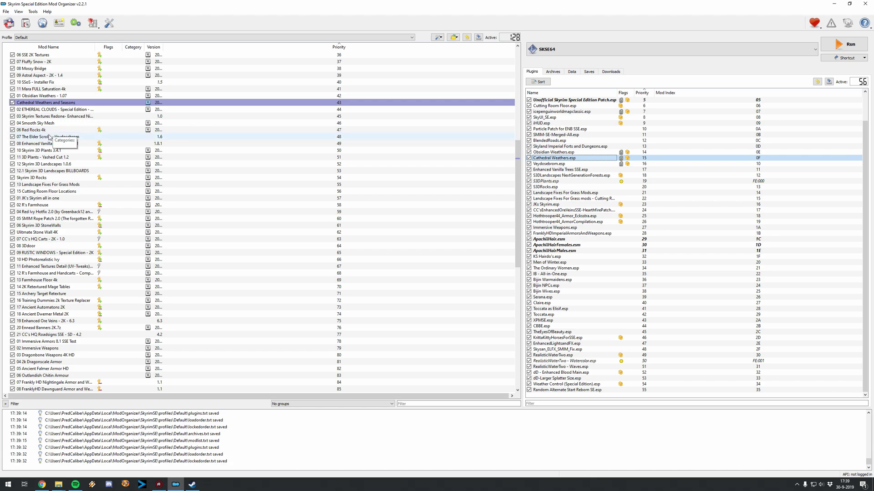
Disable the mod "01 Obsidian Weathers - 1.07" and check the plugin list.
left_click(12, 96)
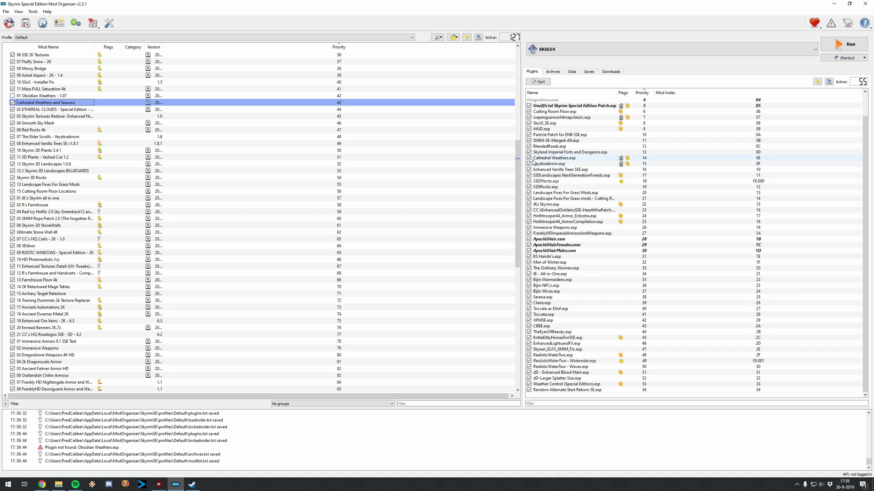
scroll(587, 173, "up", 1)
scroll(577, 170, "up", 3)
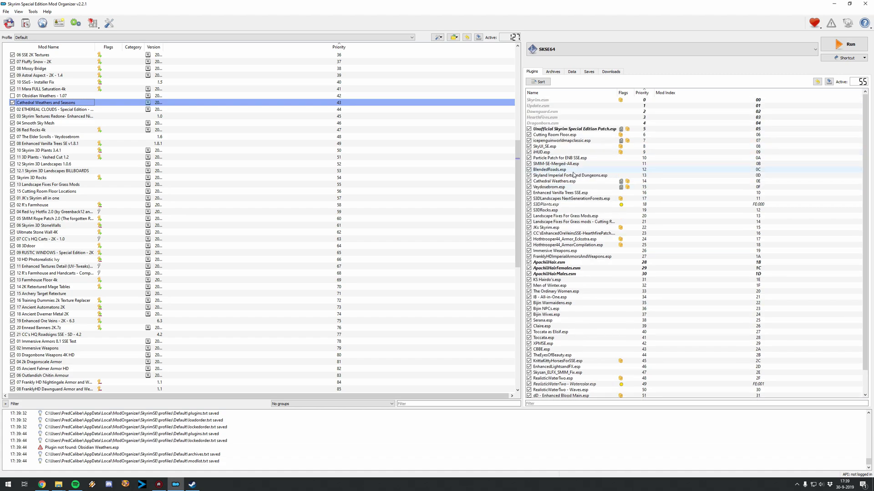
Check the active weather plugins by filtering the plugin list with "weather", and clear the filter.
left_click(545, 403)
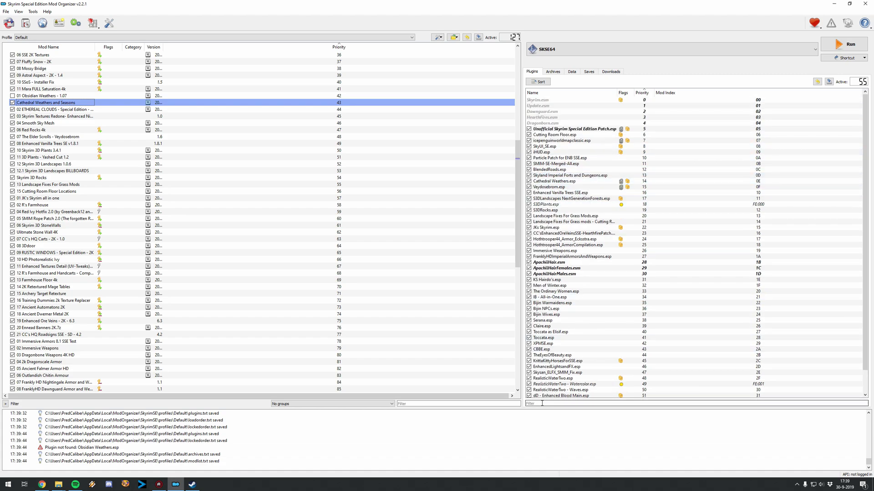
type("weather")
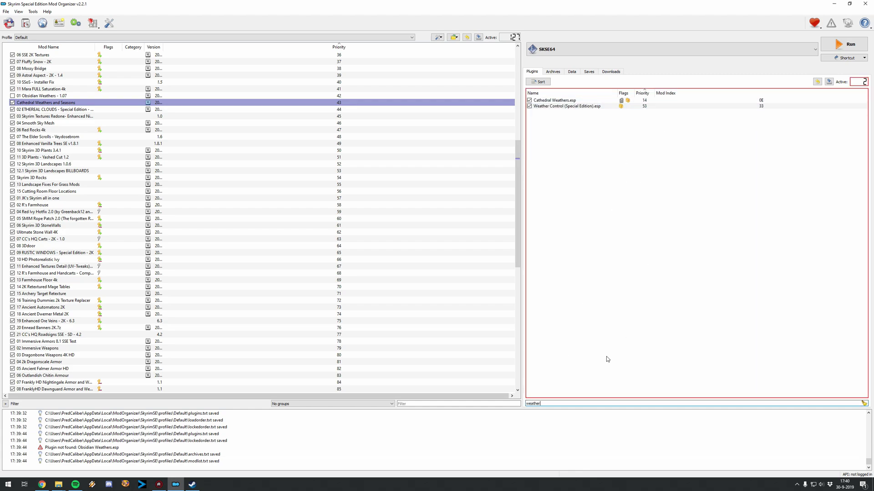
left_click(560, 403)
key("BackSpace")
key("BackSpace")
key("BackSpace")
key("BackSpace")
key("BackSpace")
key("BackSpace")
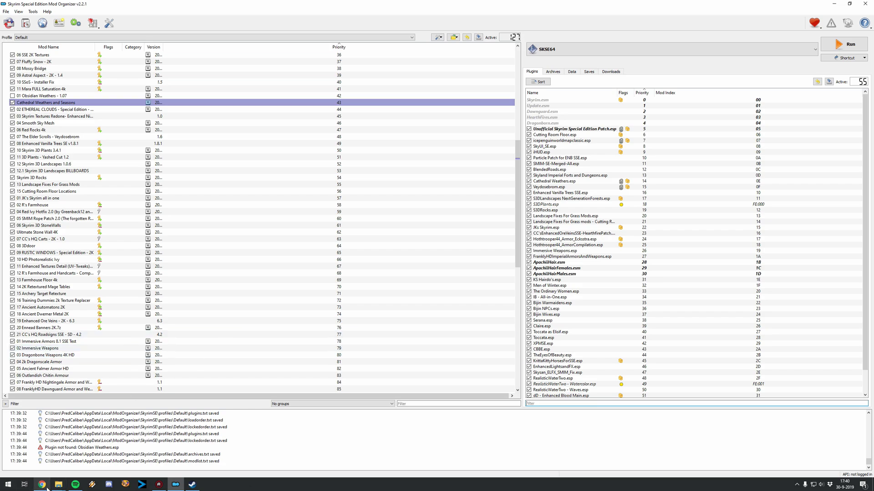
Switch to the 100 mods guide in Chrome and open the Obsidian Mountain Fogs page from Part 5 in a new tab.
mouse_move(43, 486)
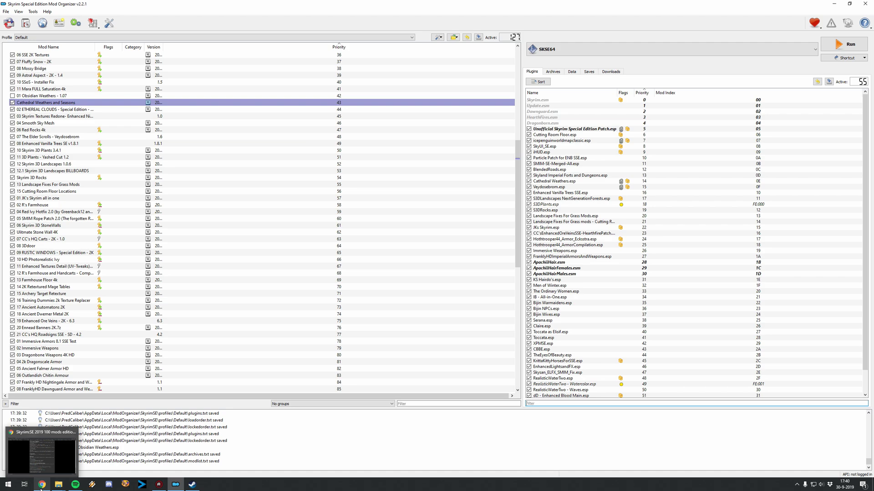
left_click(41, 486)
scroll(328, 281, "up", 20)
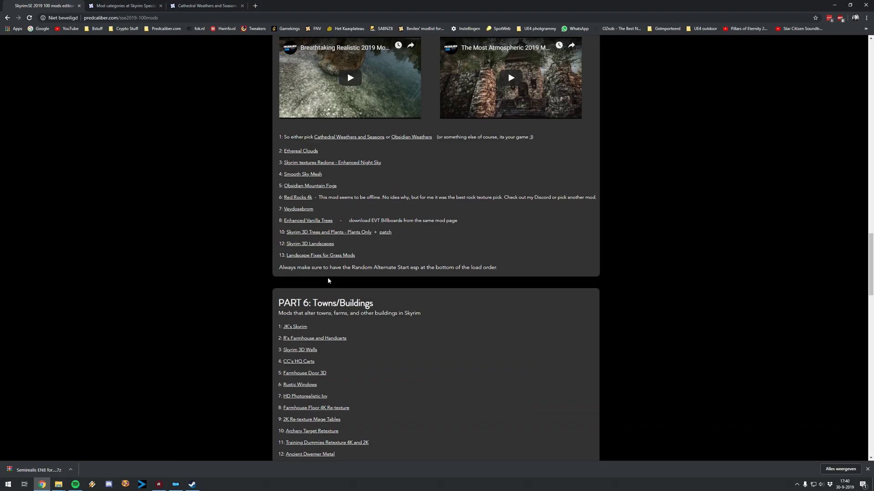
scroll(329, 281, "up", 6)
scroll(329, 281, "down", 3)
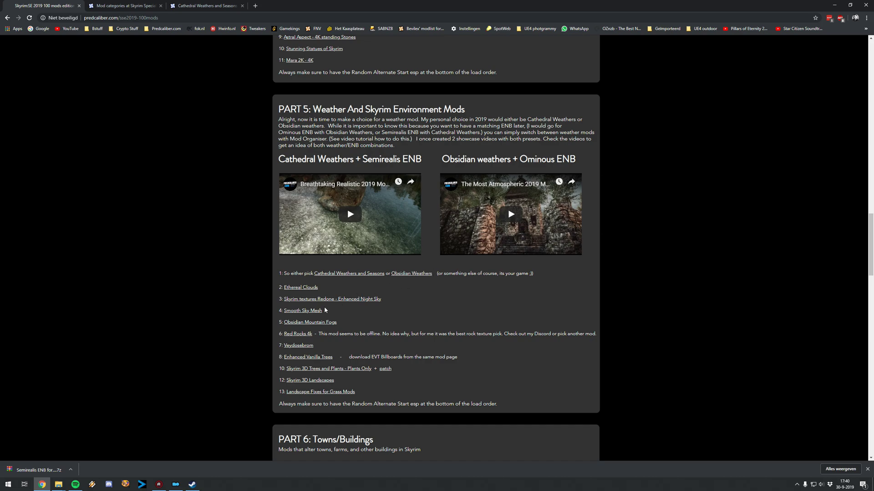
right_click(314, 321)
left_click(336, 327)
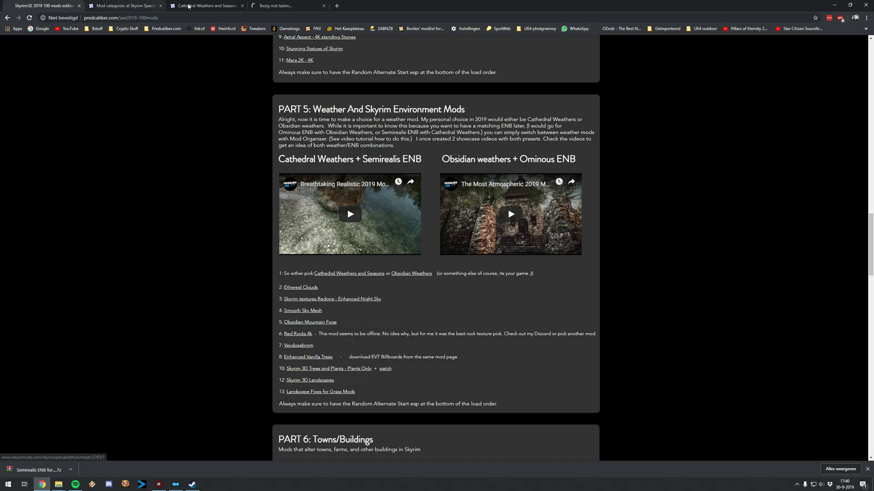
left_click(274, 6)
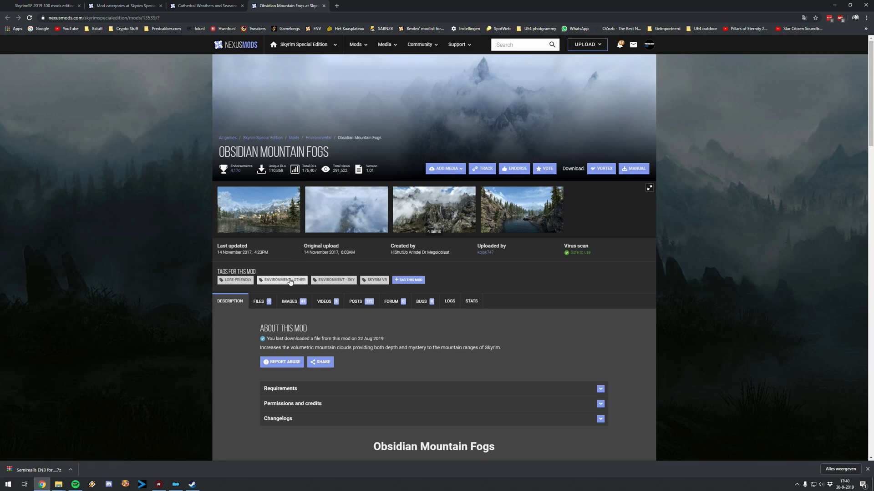
View the mod's files, switch to Mod Organizer and install the "05Obsidian Mountain Fogs 1.01" archive from the "05 Weather and Environment" folder.
left_click(260, 301)
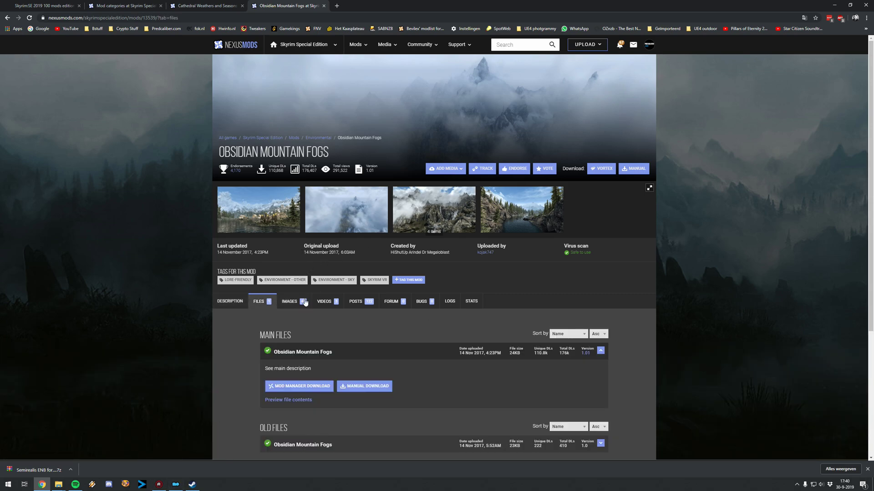
left_click(175, 484)
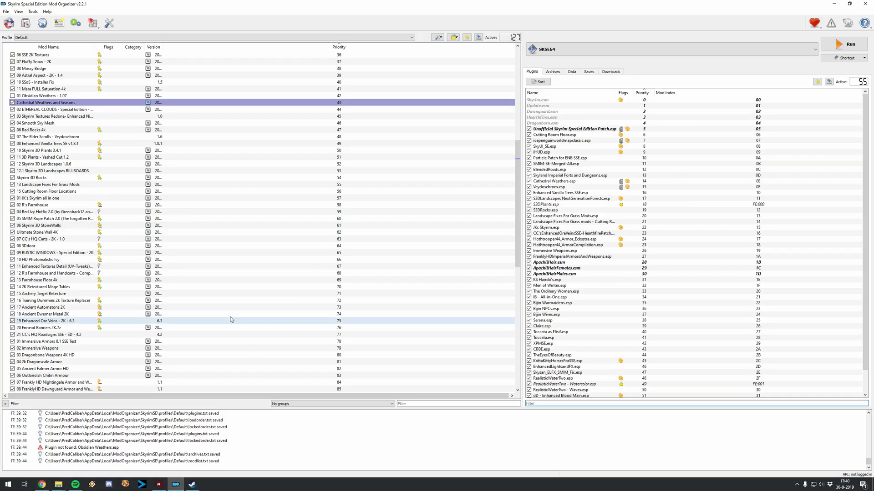
left_click(26, 22)
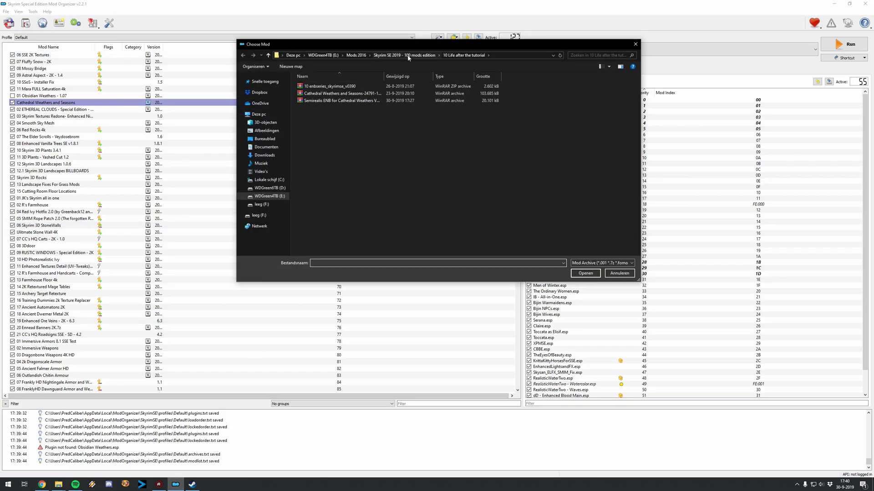
left_click(408, 57)
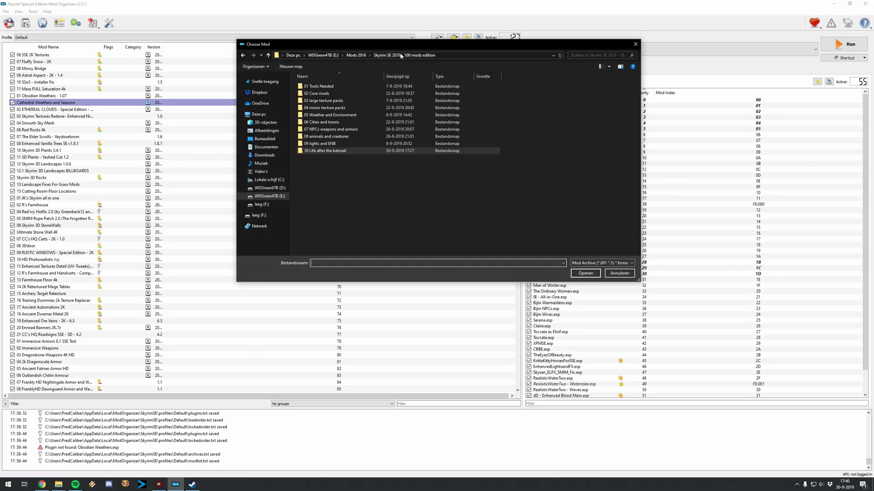
double_click(335, 115)
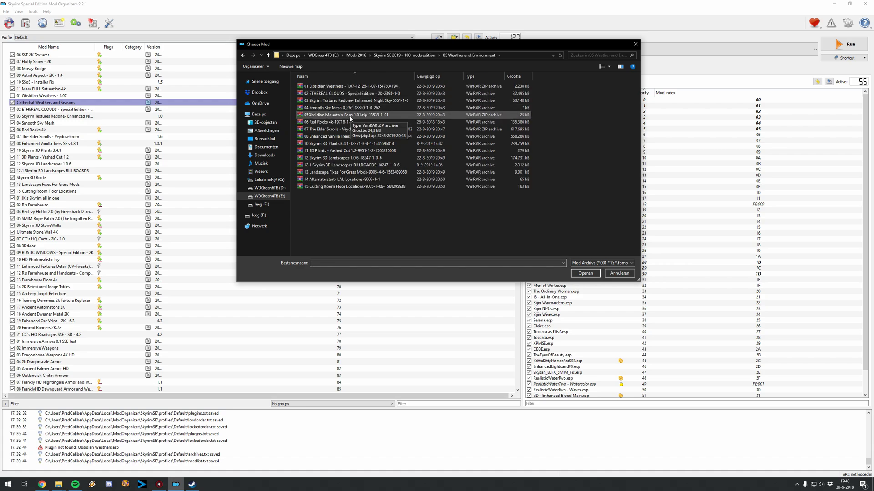
double_click(349, 117)
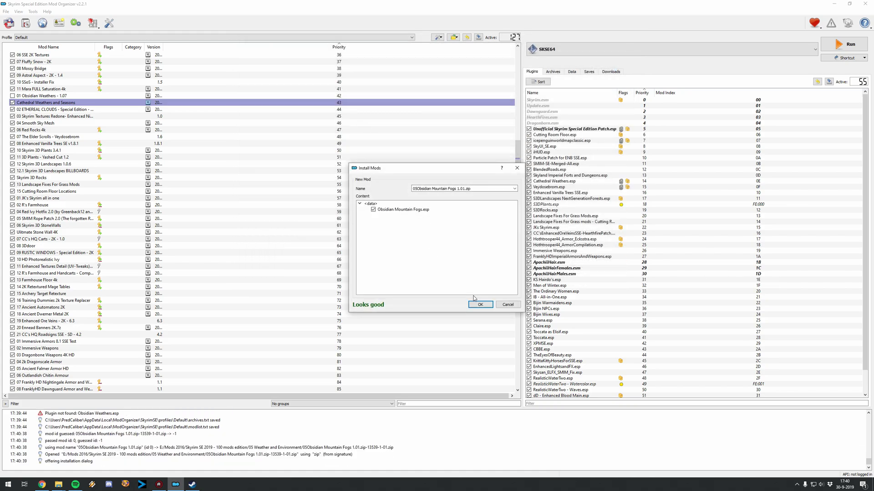
left_click(478, 307)
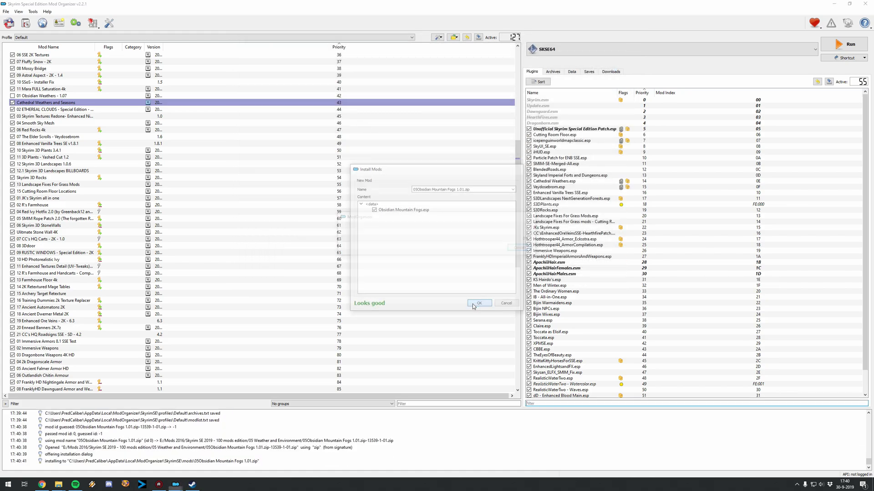
Move the mod "05Obsidian Mountain Fogs 1.01.zip" directly below "Cathedral Weathers and Seasons" in the mod order and enable it.
left_click(43, 104)
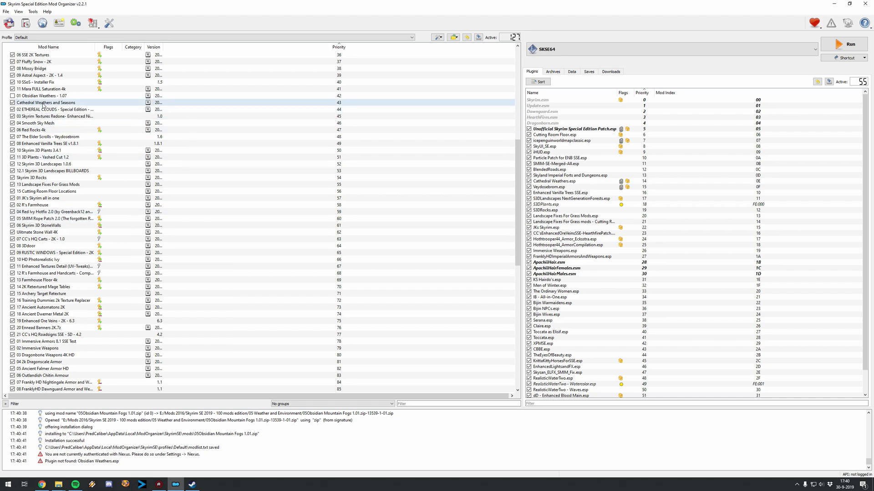
left_click(45, 104)
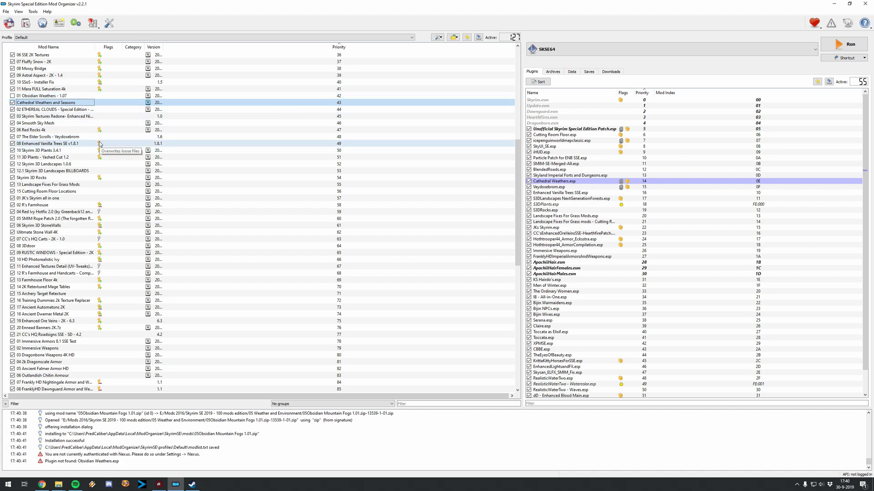
scroll(109, 140, "down", 16)
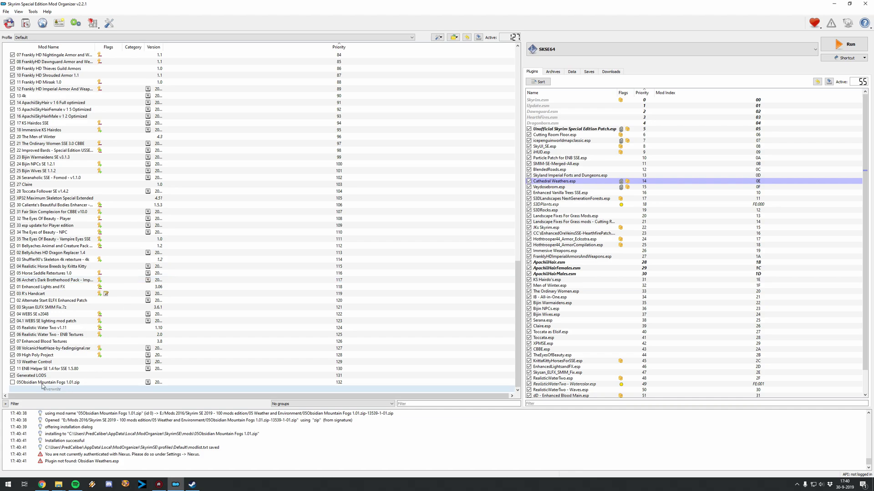
left_click_drag(45, 383, 69, 232)
left_click(12, 232)
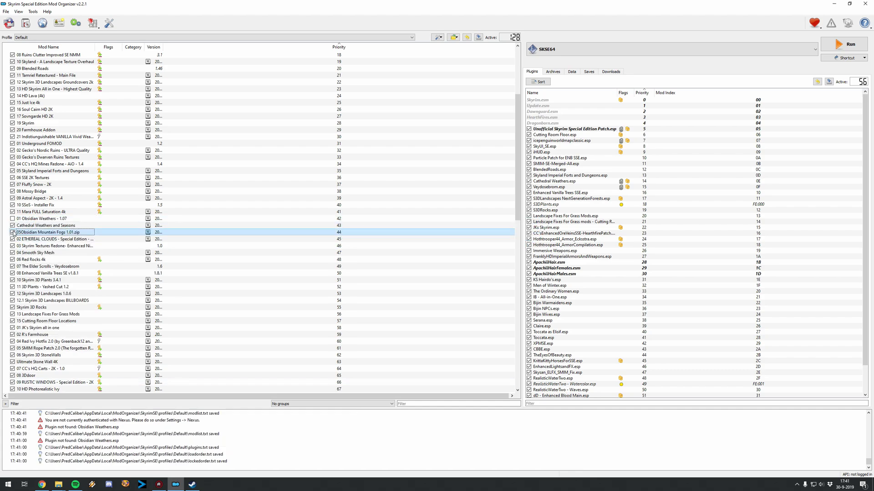
Move "Obsidian Mountain Fogs.esp" directly below "Cathedral Weathers.esp" in the plugin order.
left_click(45, 225)
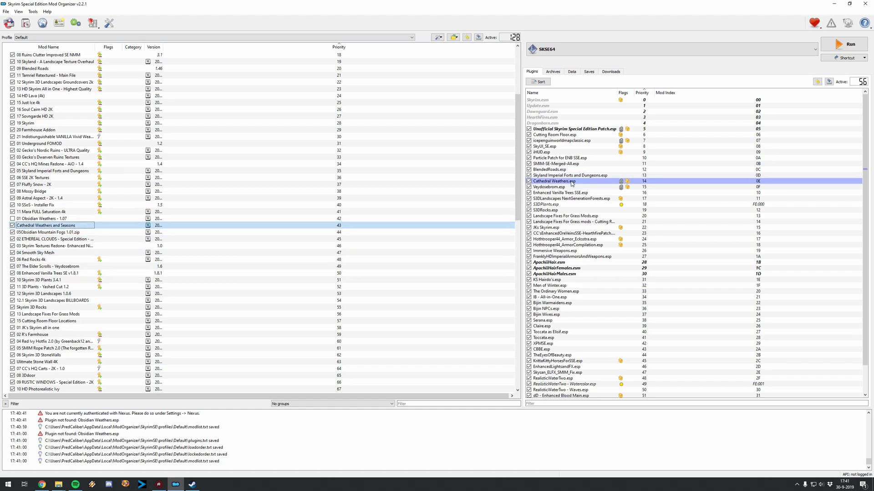
scroll(602, 279, "down", 2)
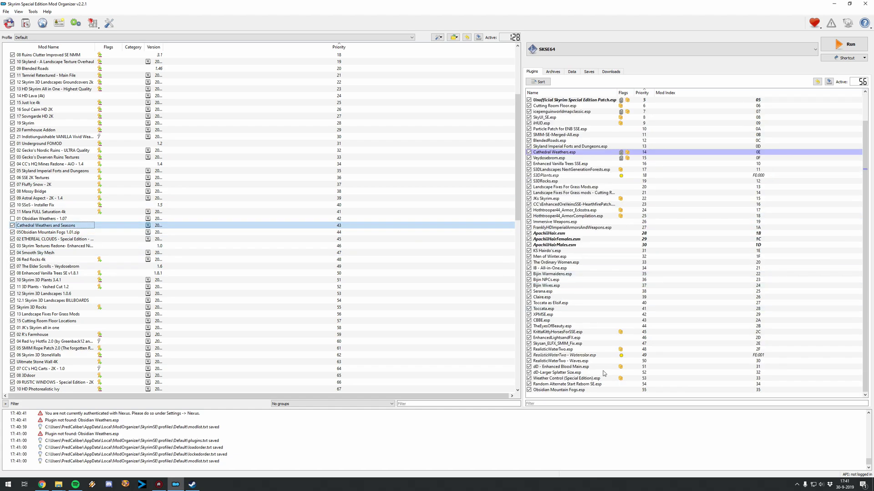
left_click_drag(575, 392, 577, 158)
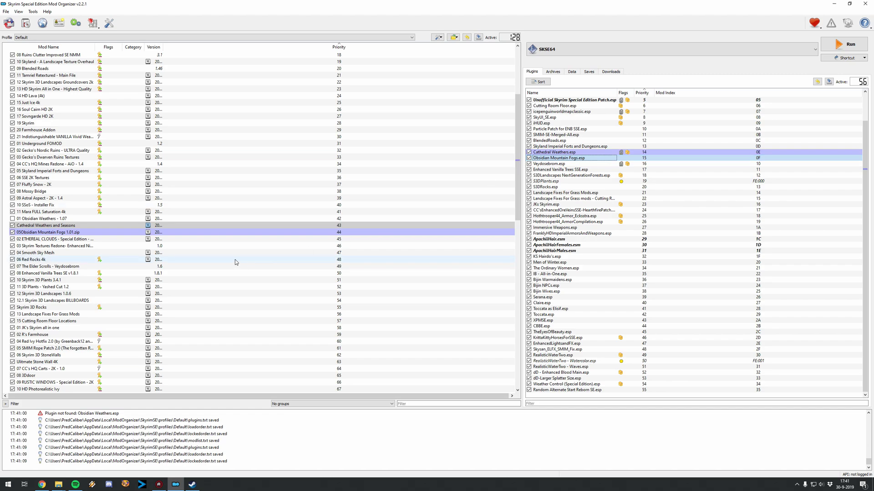
Switch to Chrome and examine the second Obsidian Mountain Fogs image and the first screenshot in the 100 mods guide.
left_click(41, 483)
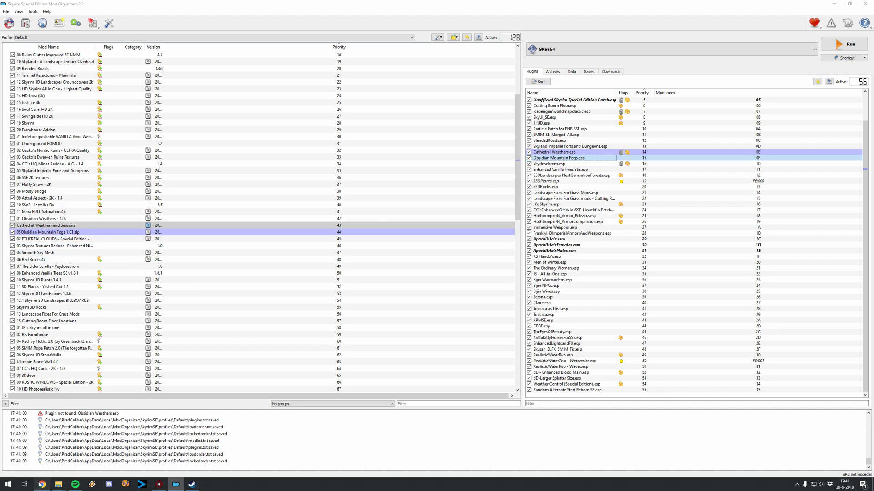
left_click(360, 215)
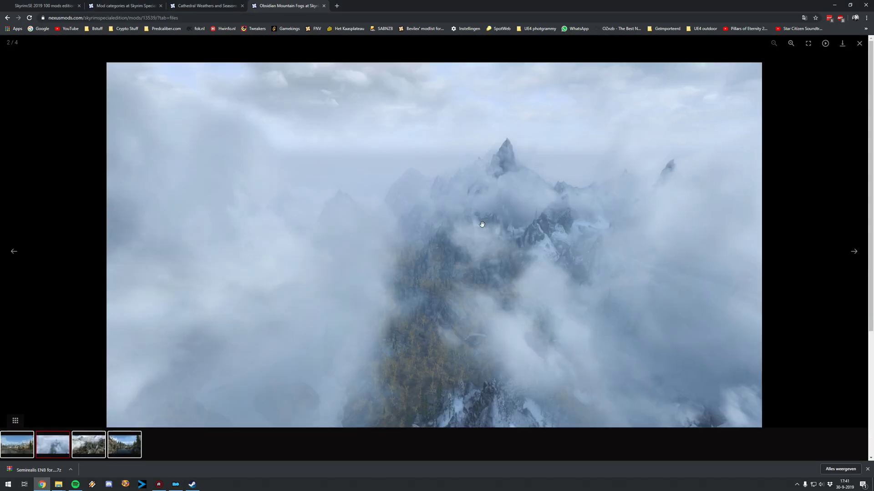
left_click(859, 43)
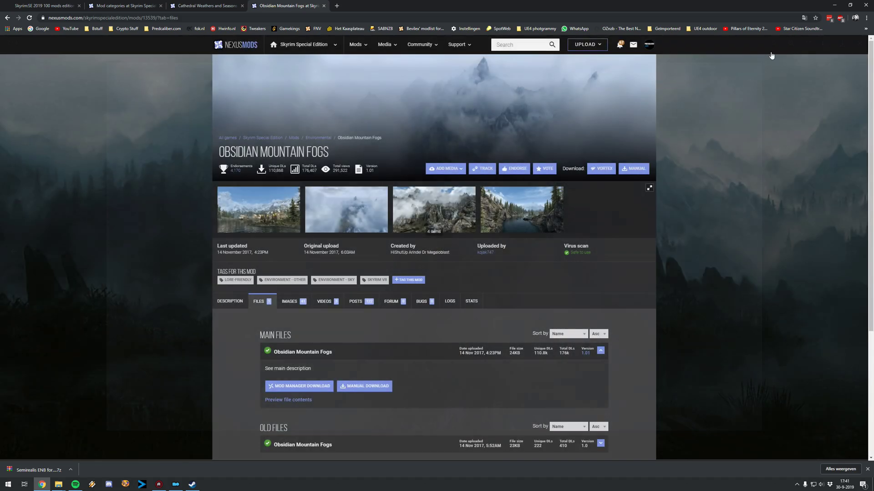
left_click(44, 5)
scroll(245, 173, "up", 20)
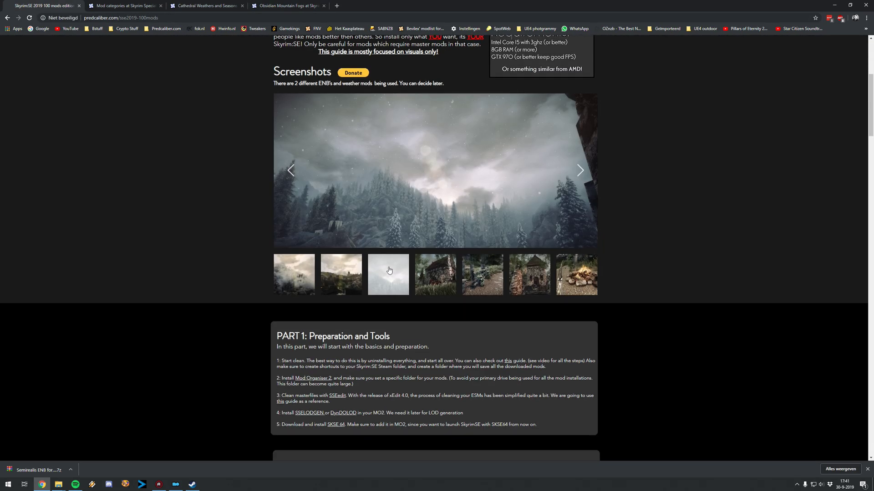
left_click(299, 286)
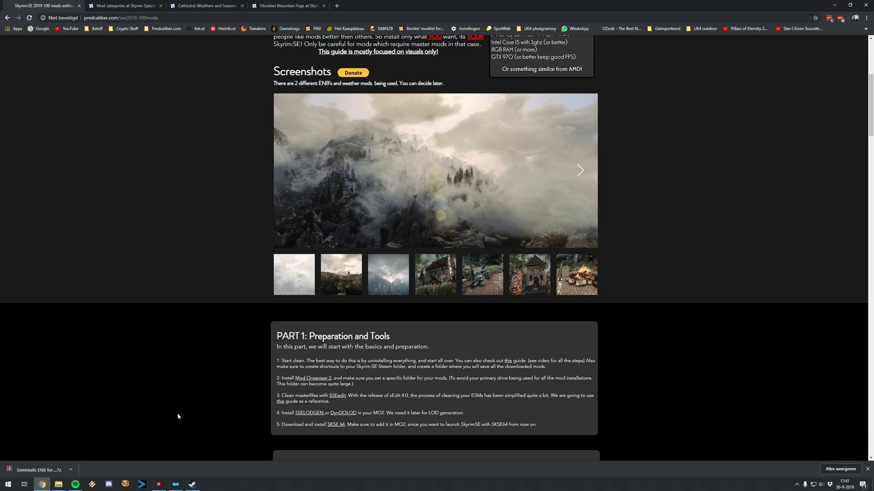
Switch to File Explorer and create a folder named "SemiRealis and Cath" in "10 Life after the tutorial".
left_click(59, 485)
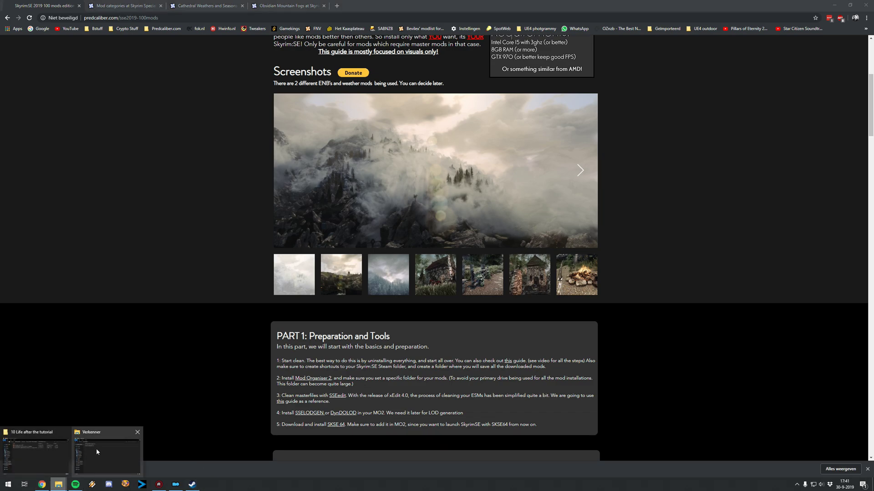
left_click(40, 454)
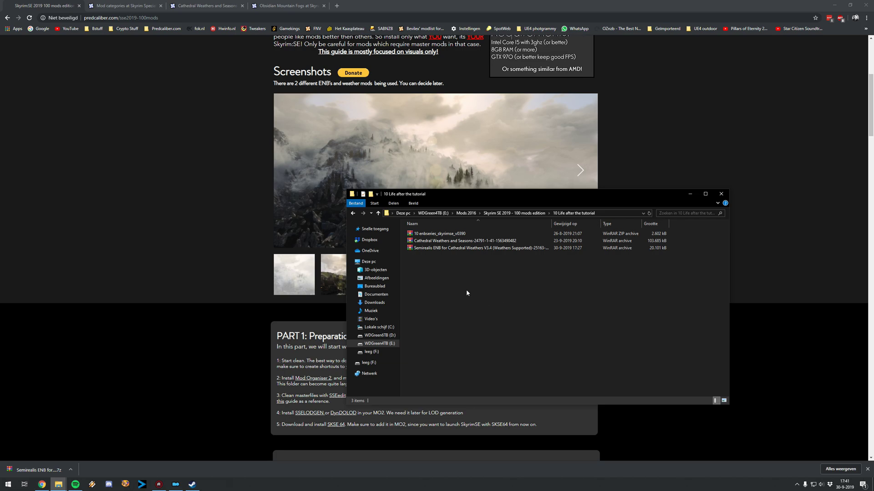
right_click(437, 269)
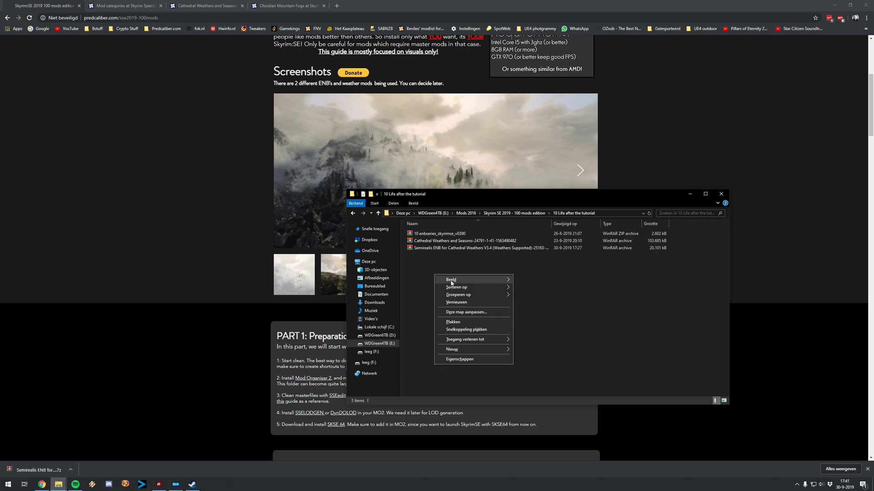
mouse_move(496, 349)
left_click(540, 351)
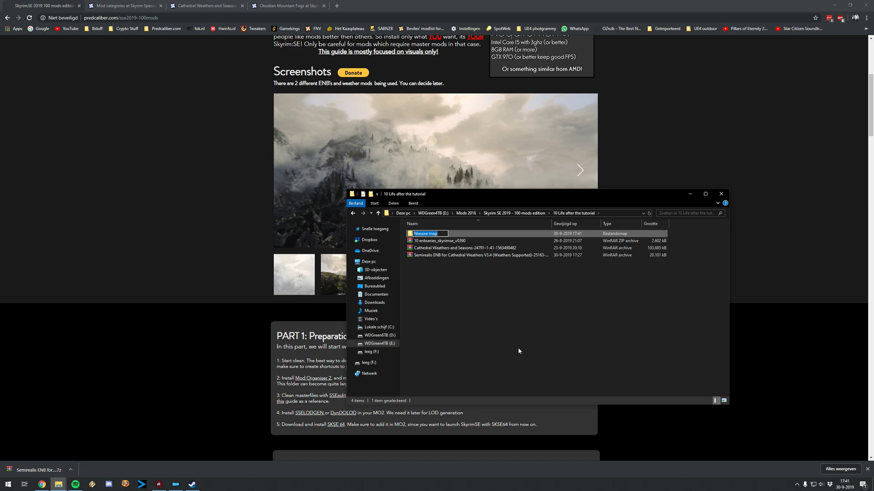
type("SemiRealis and Cath")
key("Return")
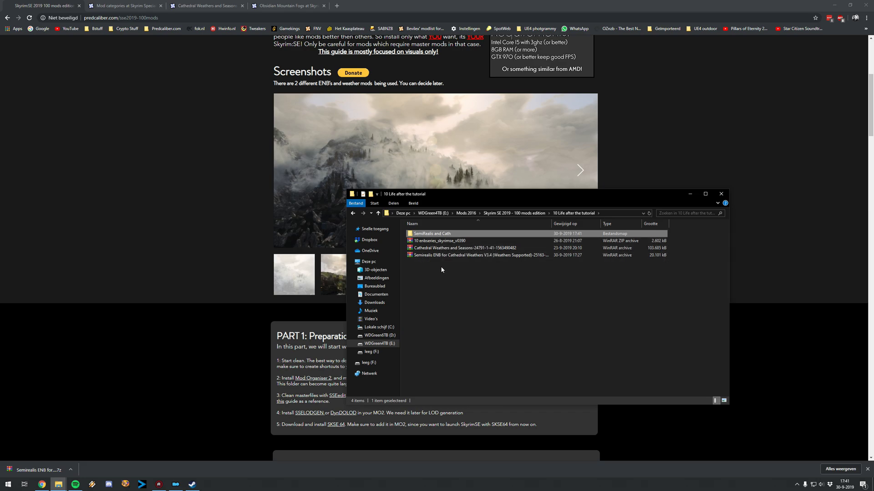
Copy d3d11.dll and d3dcompiler_46e.dll from the WrapperVersion folder of the "10 enbseries_skyrimse_v0390" archive into the "SemiRealis and Cath" folder.
double_click(426, 241)
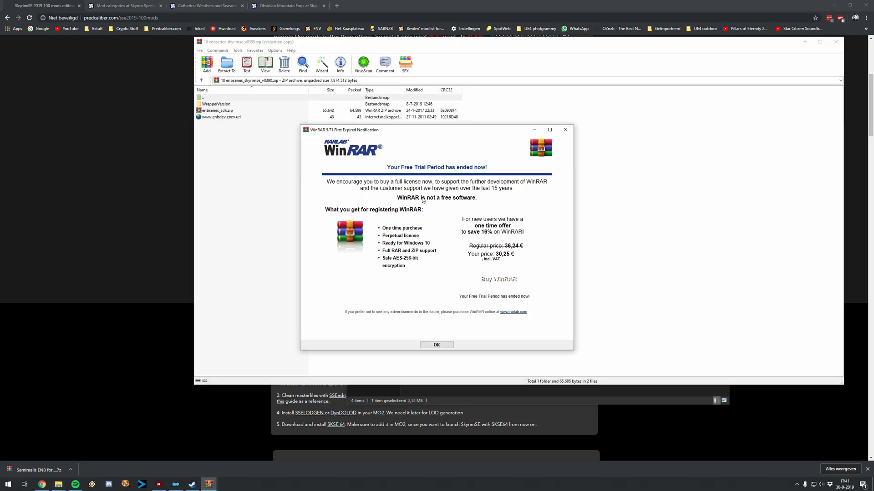
left_click(565, 130)
double_click(217, 104)
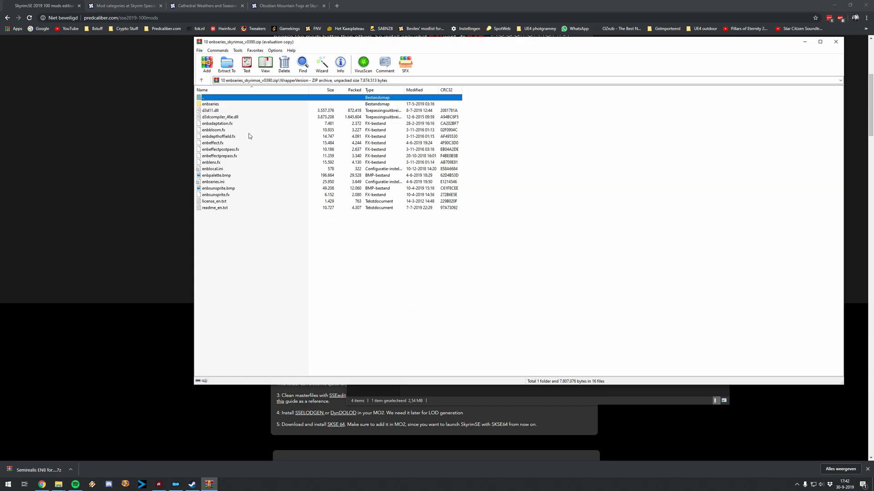
left_click(218, 111)
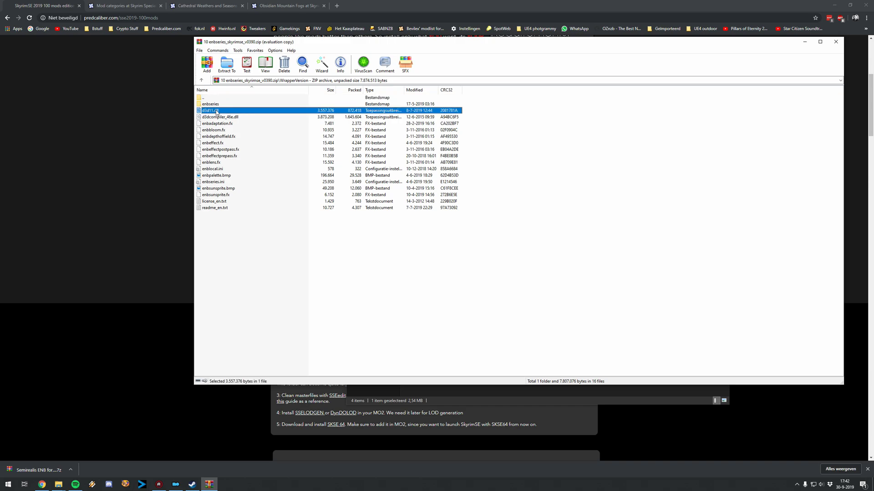
left_click(218, 117, "shift")
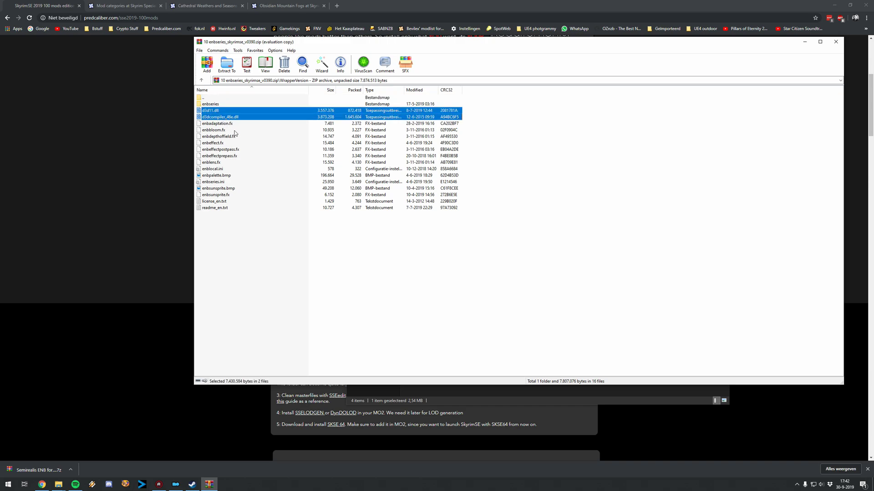
left_click(804, 43)
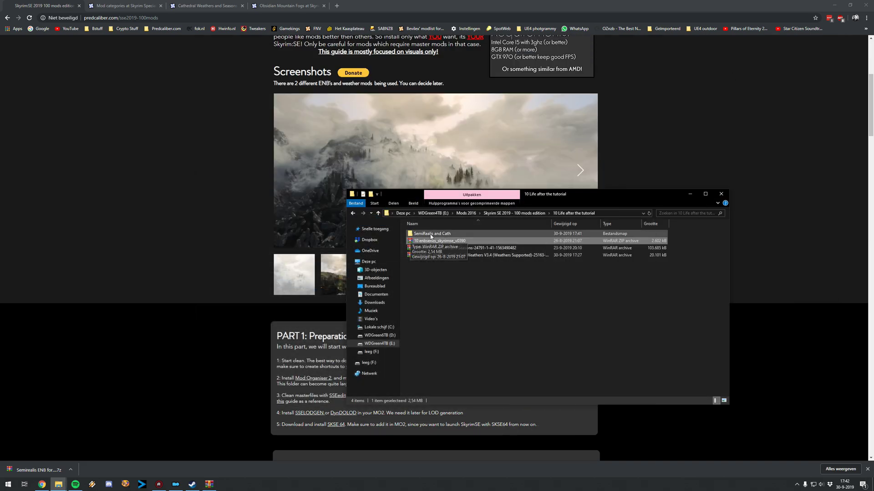
double_click(451, 236)
key("ctrl+v")
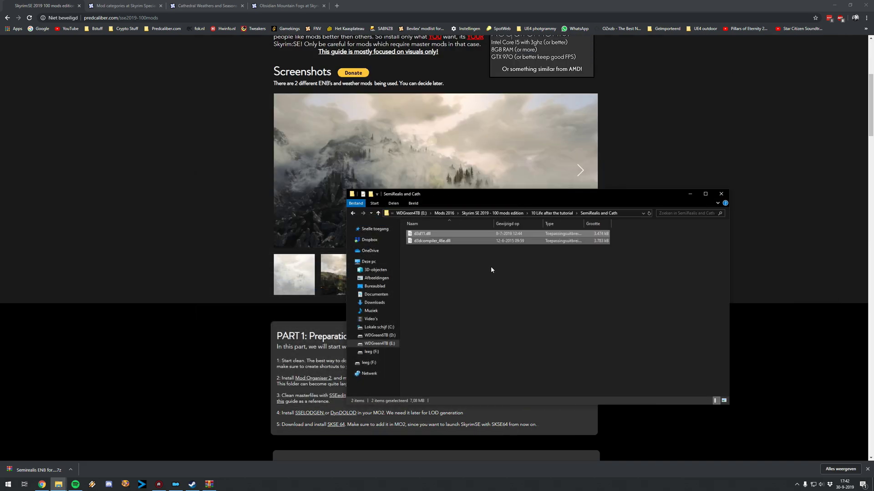
Examine the files of the existing ENB in "The ENB" folder under "09 lights and ENB".
left_click(530, 213)
left_click(504, 214)
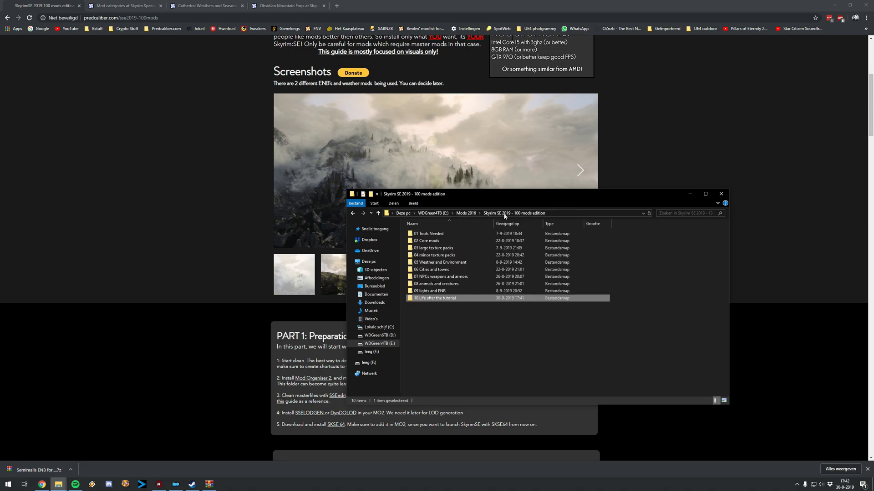
double_click(432, 291)
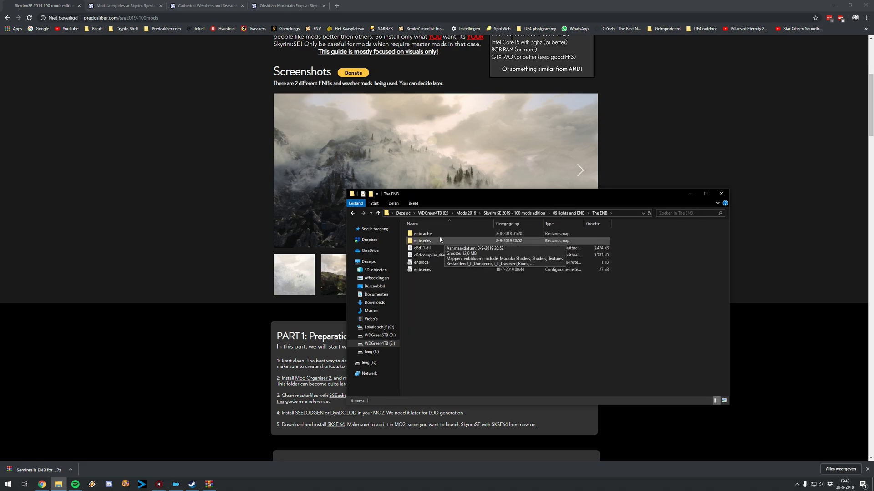
double_click(424, 250)
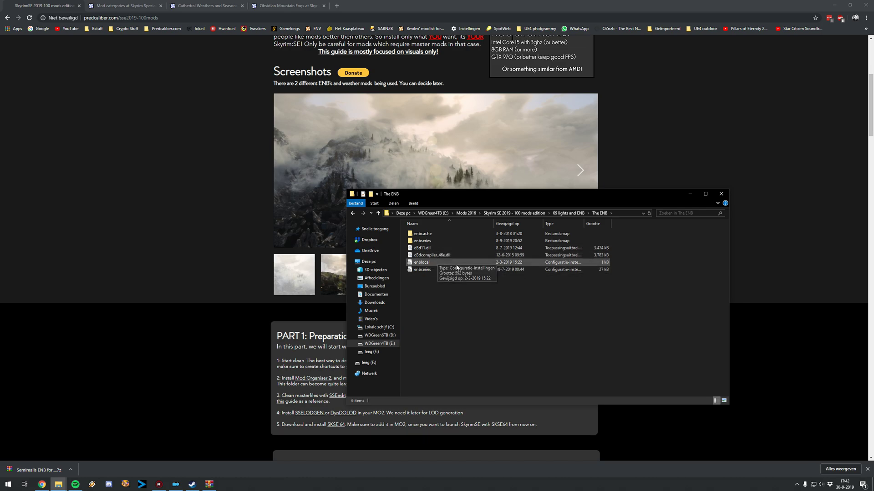
key("BackSpace")
key("BackSpace")
Open the Semirealis ENB for Cathedral Weathers V3.4 archive from "10 Life after the tutorial" and uncover the folder's file list behind it.
double_click(438, 301)
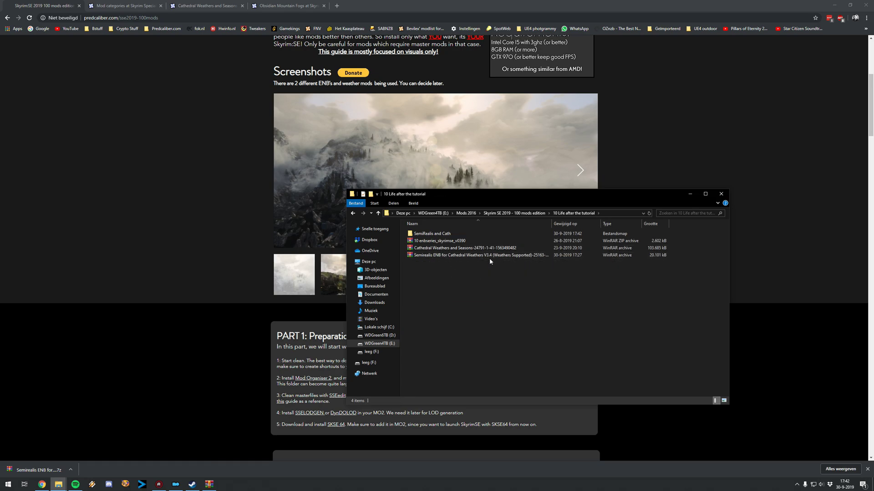
double_click(458, 258)
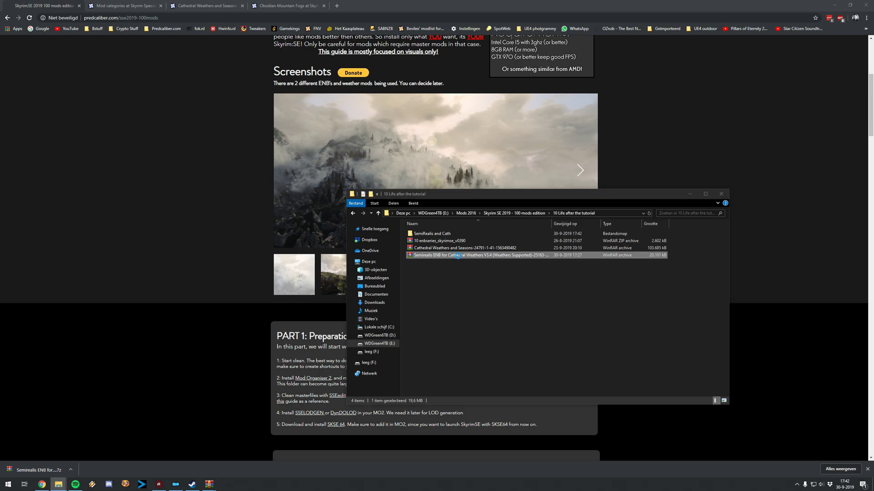
double_click(218, 104)
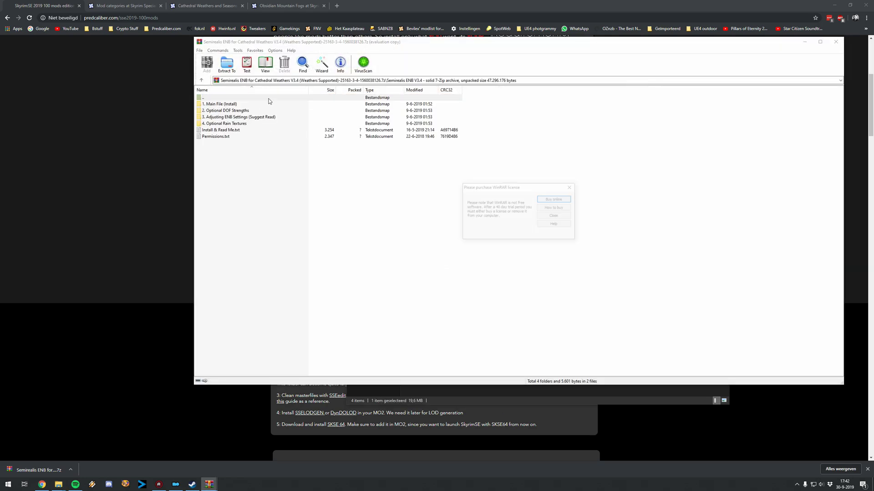
left_click(571, 187)
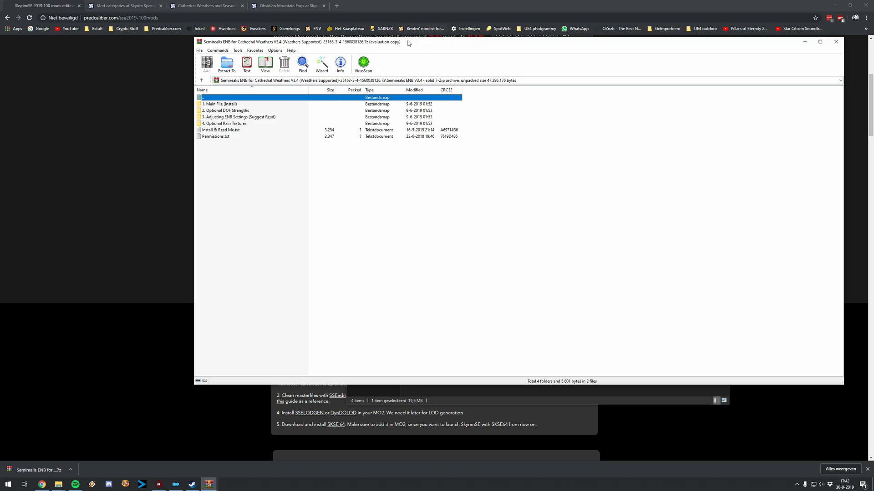
left_click_drag(408, 44, 514, 276)
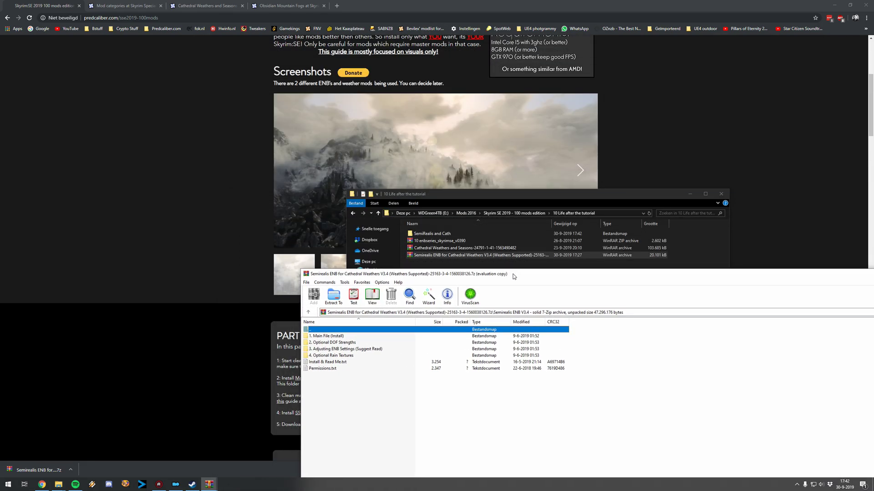
Copy enbcache, enbseries, enblocal.ini and enbseries.ini from the archive's "1. Main File (Install)", "1. Full Quality" folder into "SemiRealis and Cath".
left_click(342, 337)
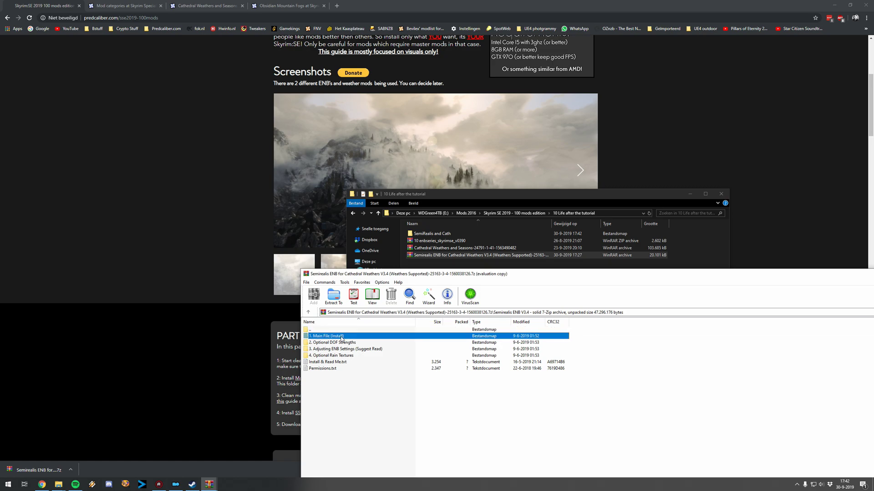
double_click(342, 337)
double_click(328, 337)
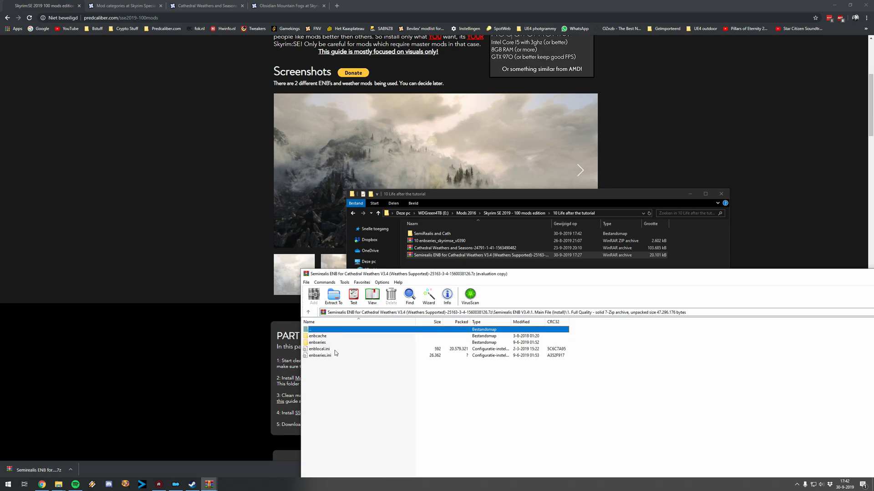
left_click_drag(336, 372, 430, 235)
left_click(326, 376)
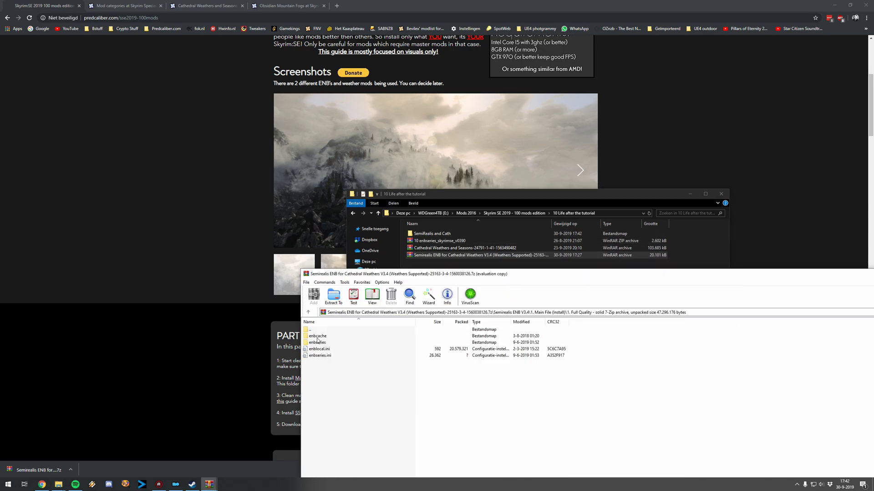
Add the enbseries folder from "1. Default DOF" under "2. Optional DOF Strengths" to "SemiRealis and Cath", replacing the duplicate files.
double_click(314, 331)
double_click(315, 331)
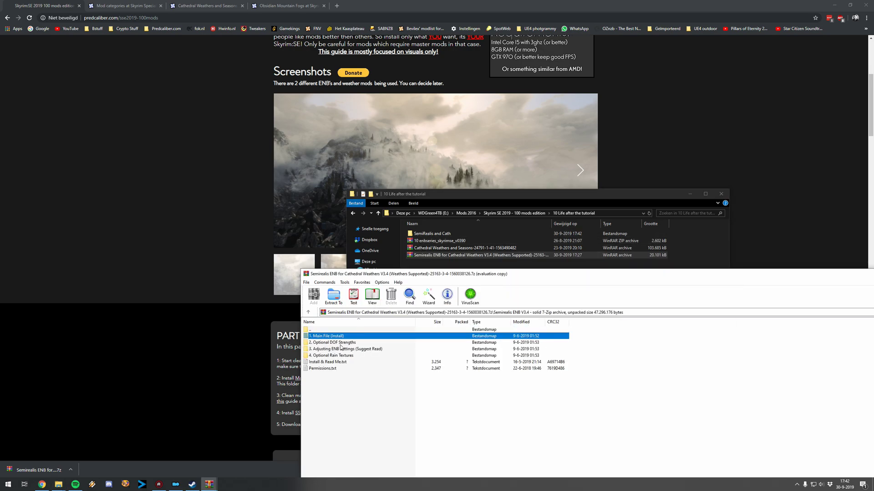
double_click(341, 343)
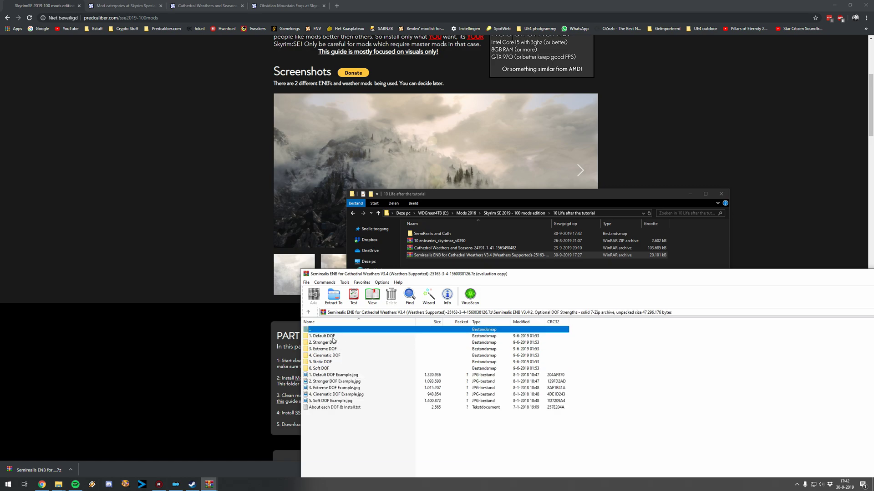
double_click(332, 337)
left_click(325, 337)
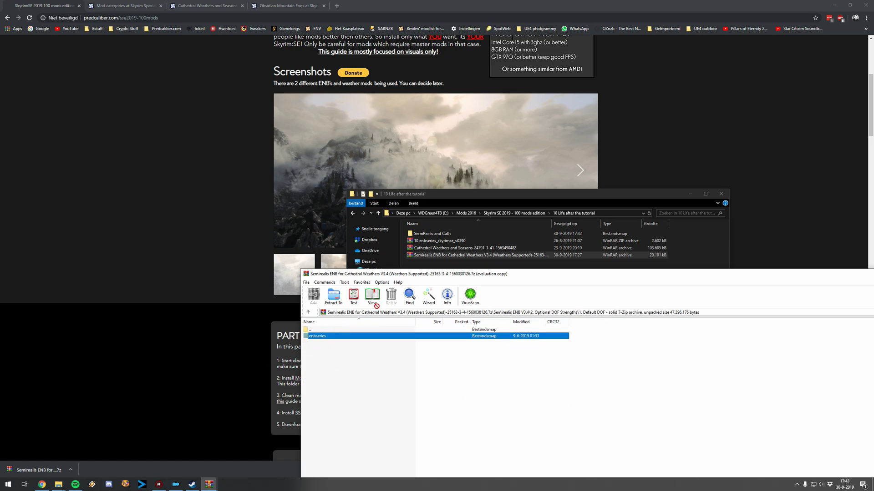
left_click_drag(429, 233, 430, 234)
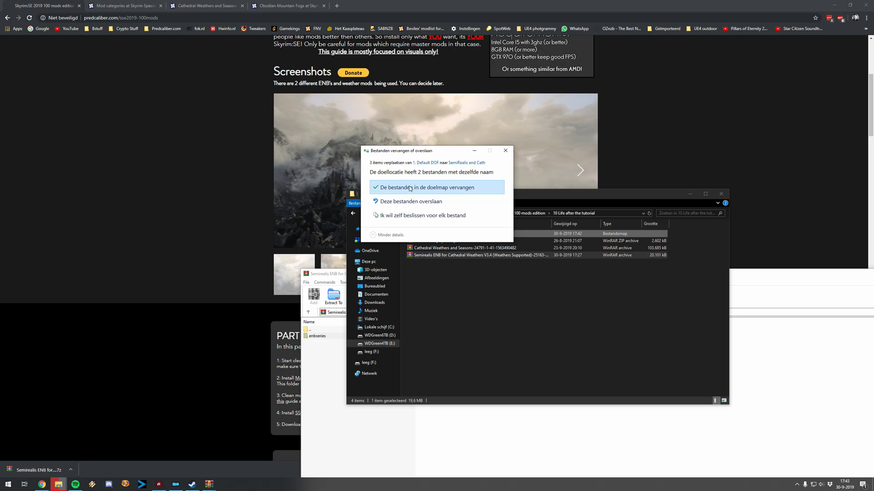
left_click(412, 189)
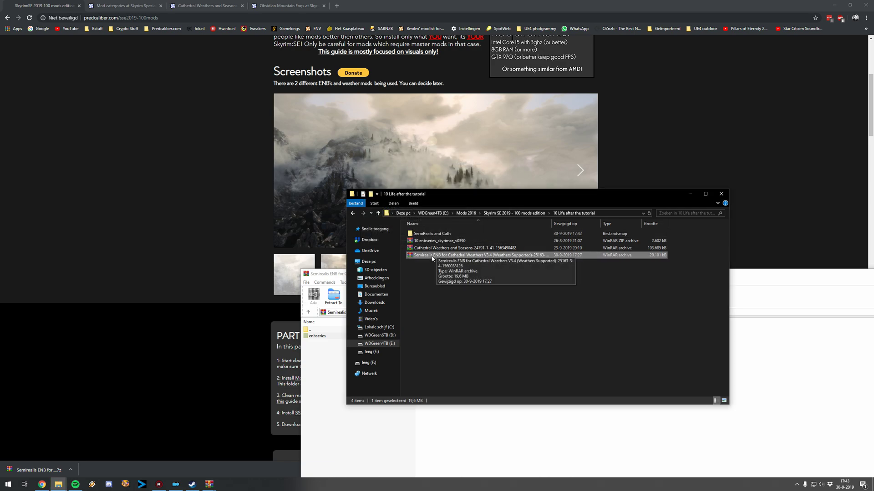
Copy all files and folders inside the "SemiRealis and Cath" folder.
double_click(429, 235)
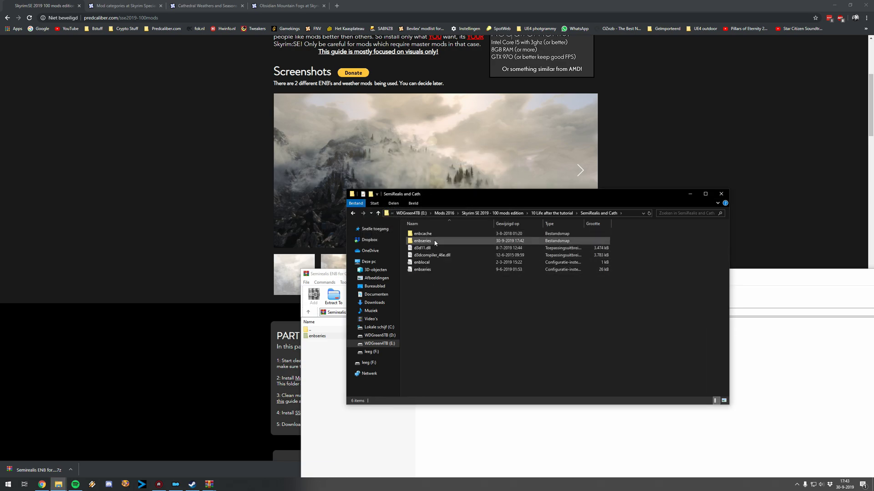
left_click_drag(439, 323, 425, 234)
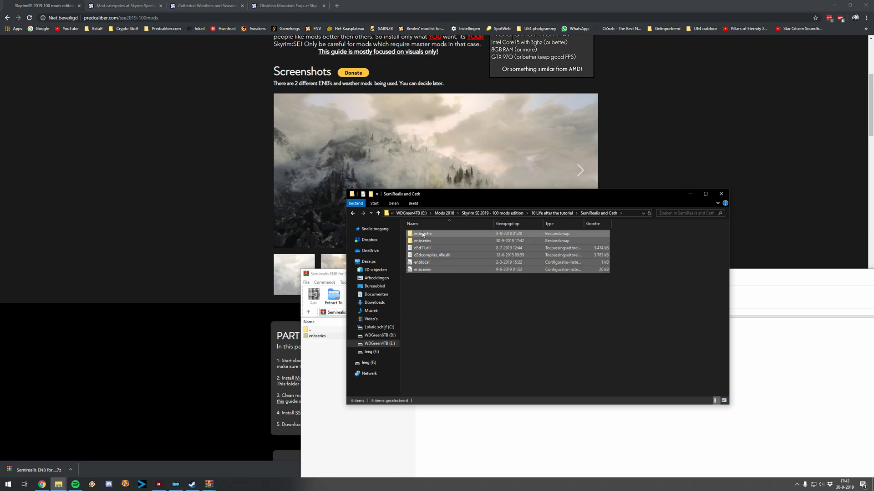
left_click(454, 295)
key("BackSpace")
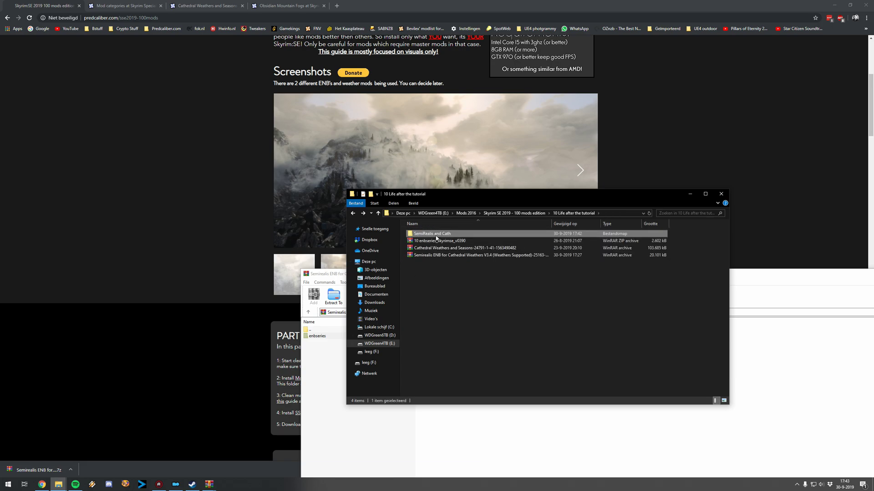
double_click(436, 236)
left_click_drag(453, 304, 420, 233)
Open the Skyrim Special Edition game folder from the desktop and delete all the enb2019 screenshot images in it.
key("super+d")
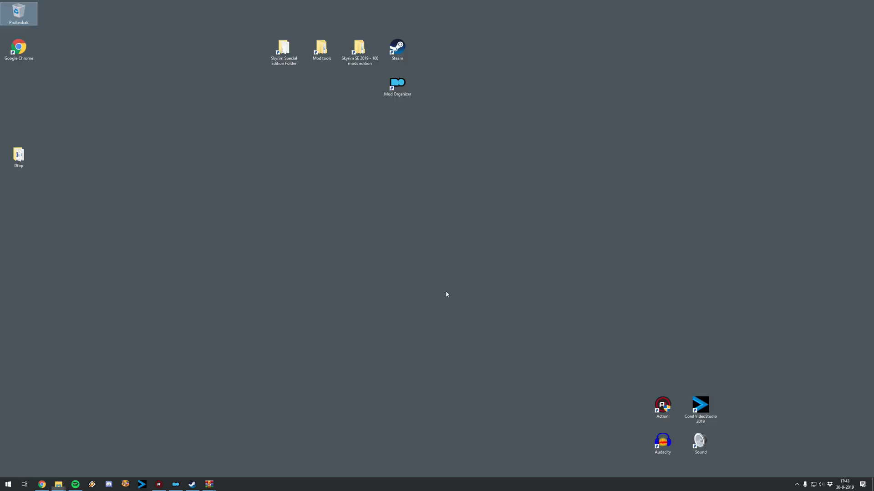
double_click(284, 62)
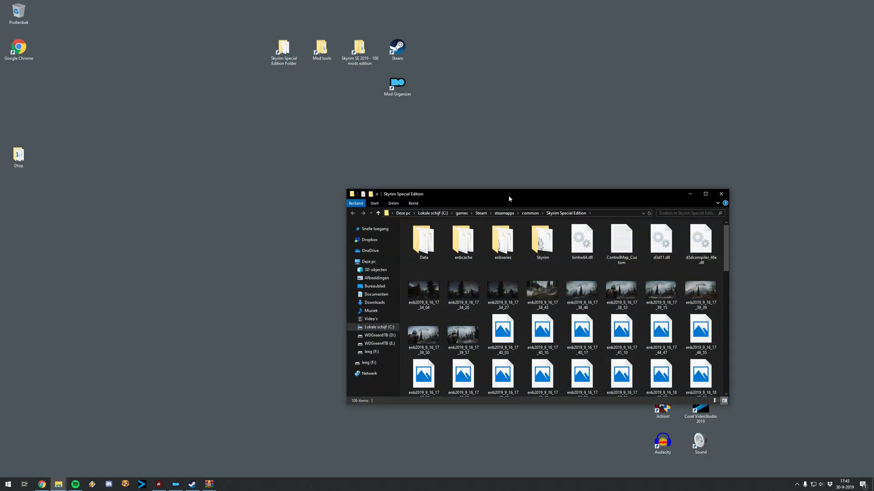
double_click(509, 197)
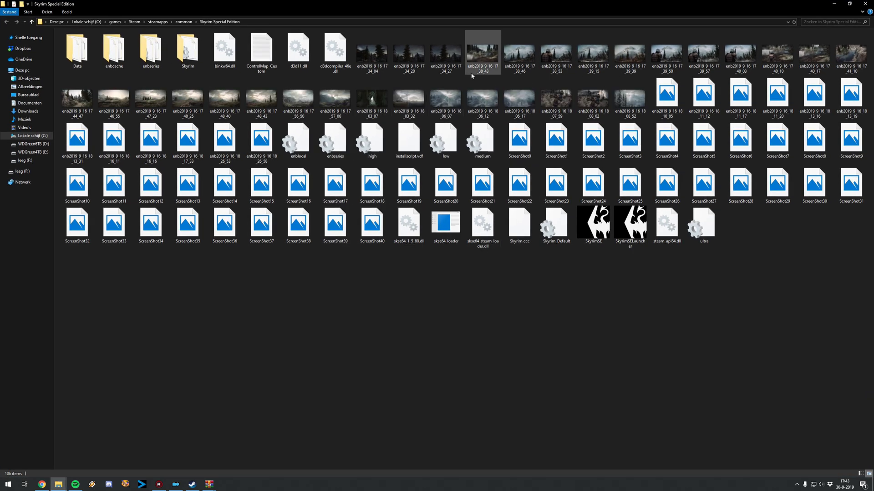
left_click(372, 53)
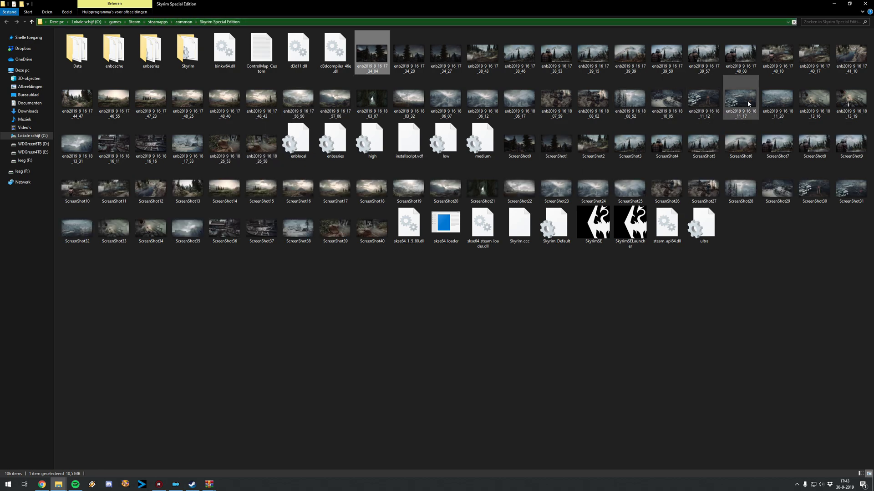
left_click(851, 98, "shift")
left_click(262, 143, "ctrl")
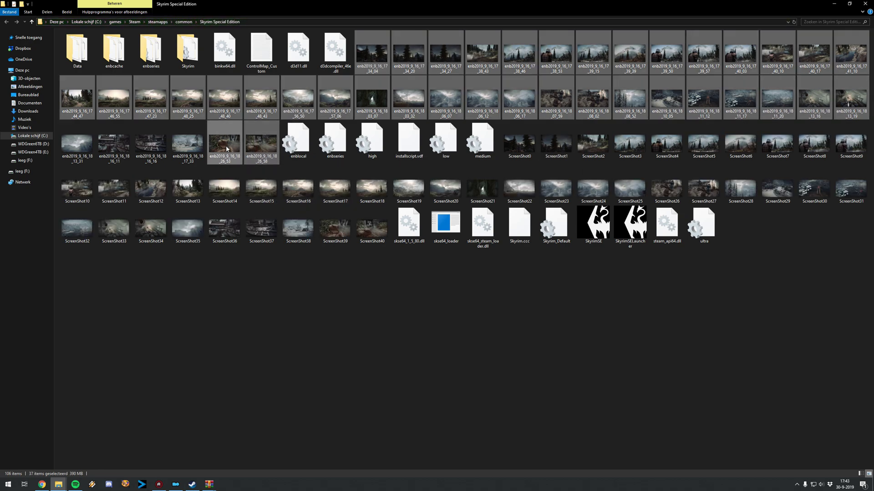
left_click(188, 143, "ctrl")
left_click(151, 143, "ctrl")
left_click(113, 143, "ctrl")
left_click(76, 143, "ctrl")
left_click(91, 188, "ctrl")
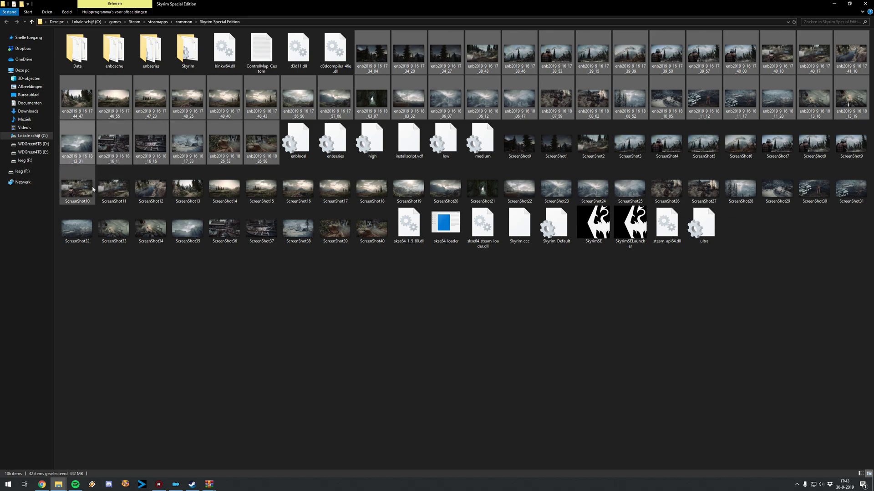
key("Delete")
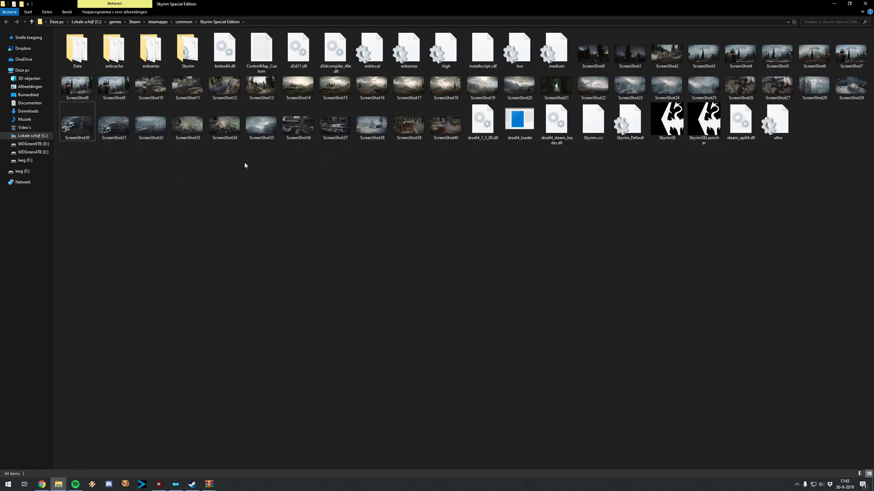
Delete the ScreenShot0 to ScreenShot40 images from the Skyrim Special Edition folder.
left_click(606, 60)
left_click(439, 131, "shift")
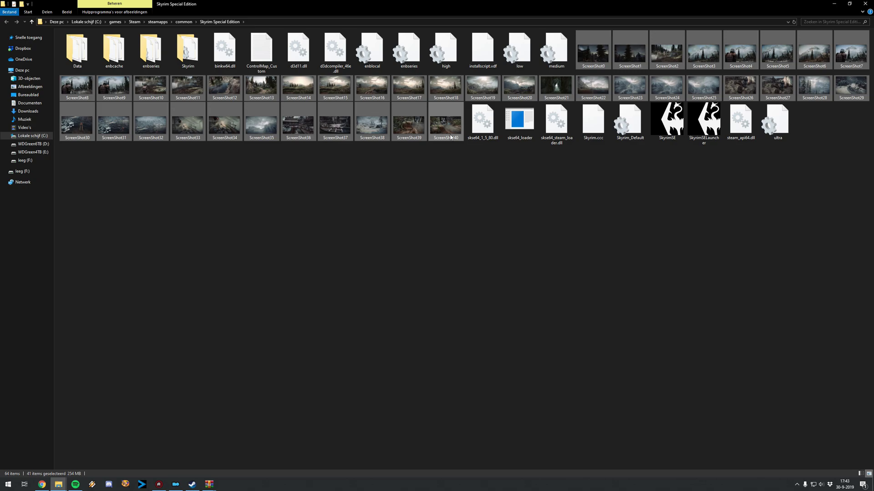
key("Delete")
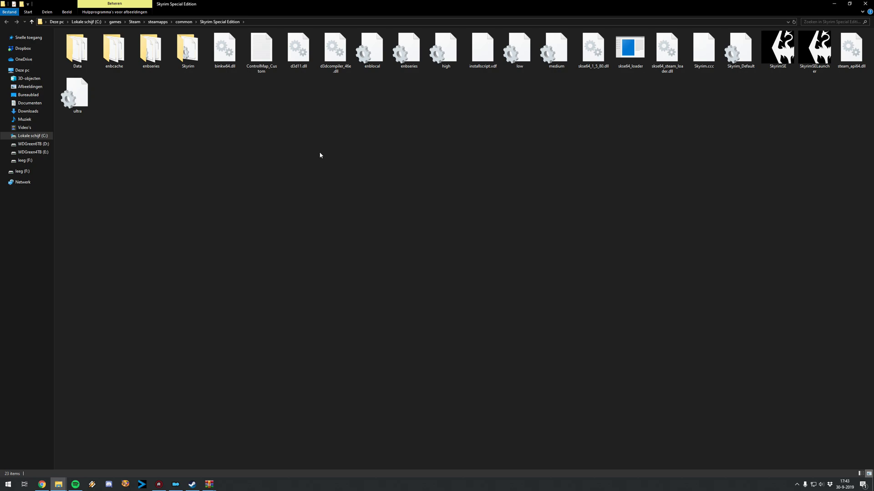
Paste the copied Semirealis ENB files into the Skyrim Special Edition folder, replacing the existing ENB files.
key("ctrl+v")
left_click(412, 186)
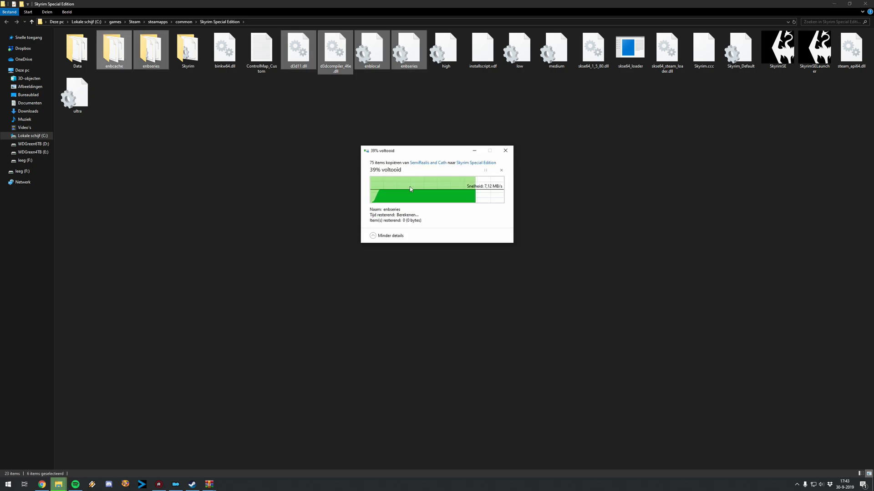
left_click(349, 187)
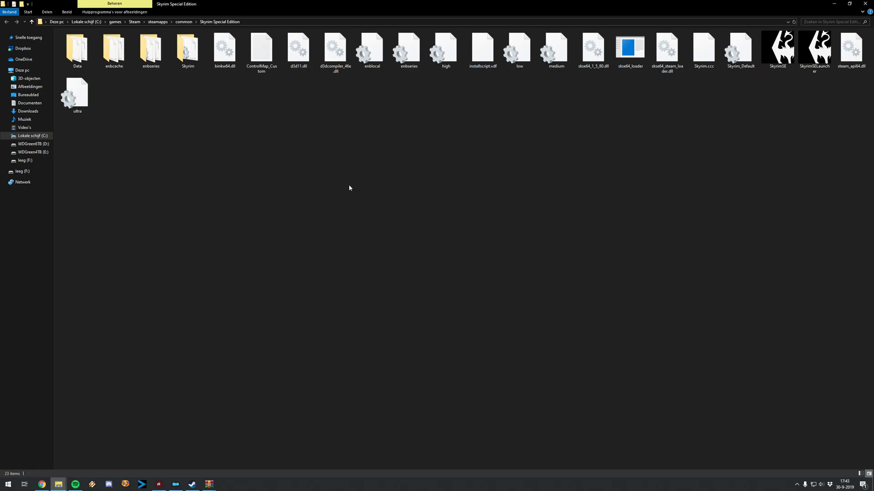
Close the two open WinRAR archive windows and switch to Mod Organizer.
mouse_move(214, 482)
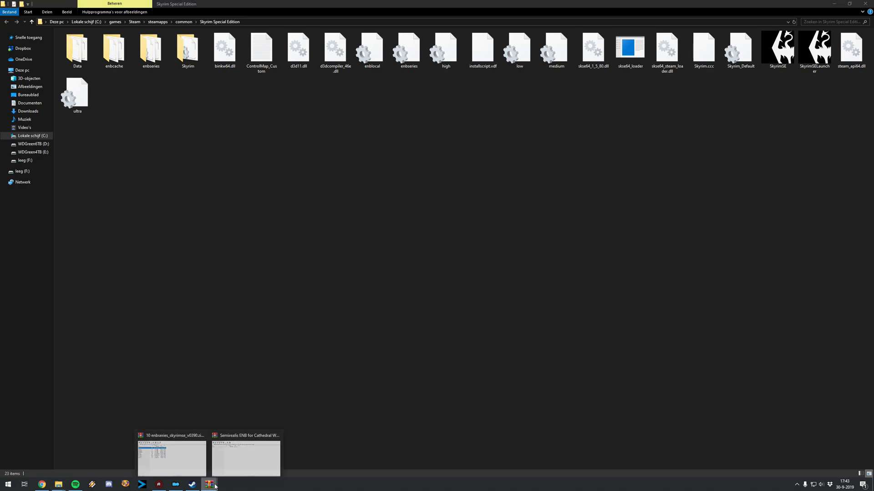
left_click(277, 433)
left_click(245, 434)
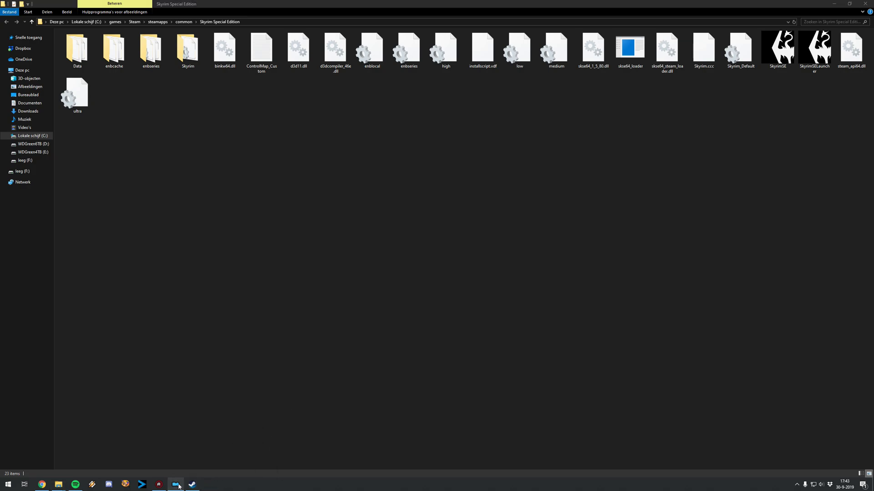
left_click(176, 484)
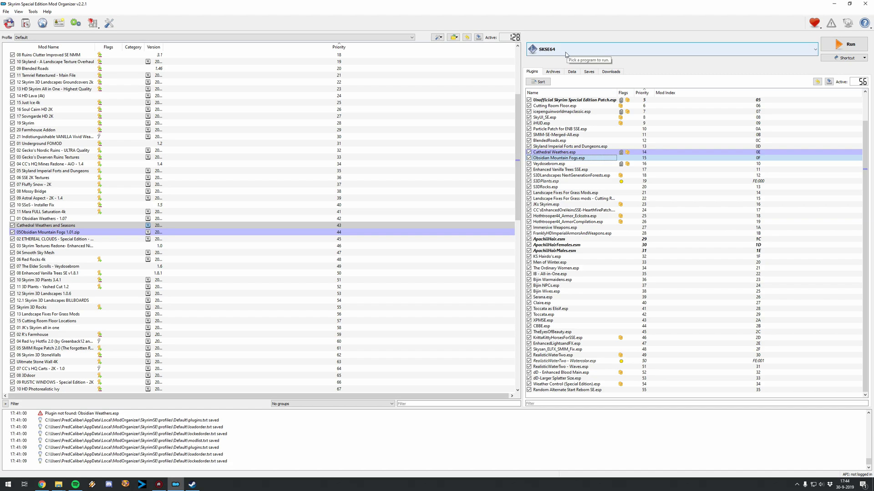
mouse_move(535, 113)
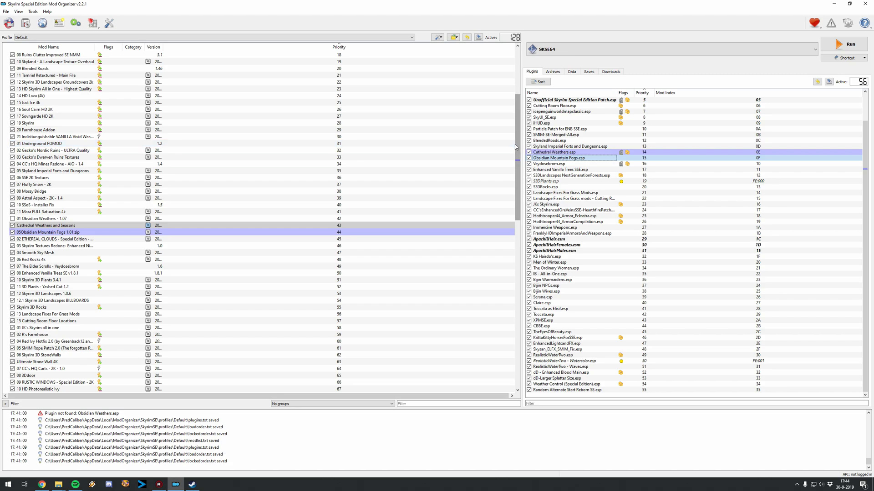
mouse_move(548, 142)
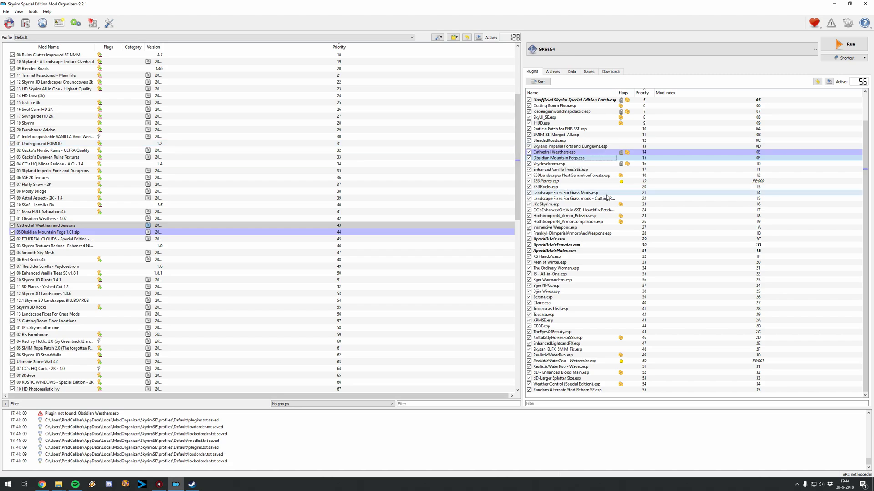
mouse_move(632, 197)
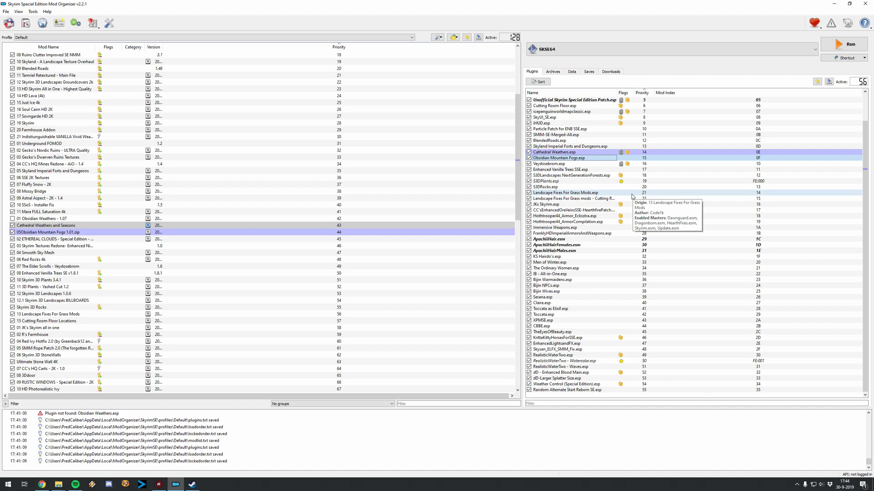